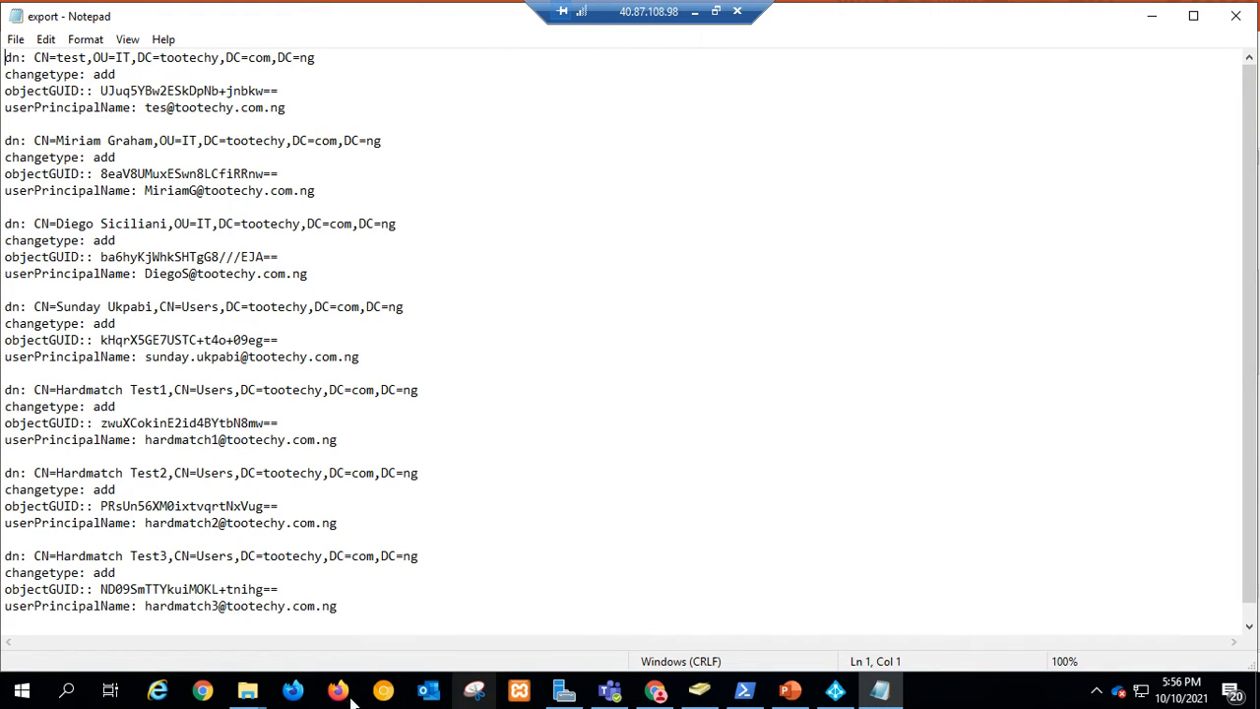
- Open the HardMatch CSV file from the Windows (C:) drive in Excel and widen columns A and B to fit their contents
{"action": "mouse_move", "coordinate": [259, 697]}
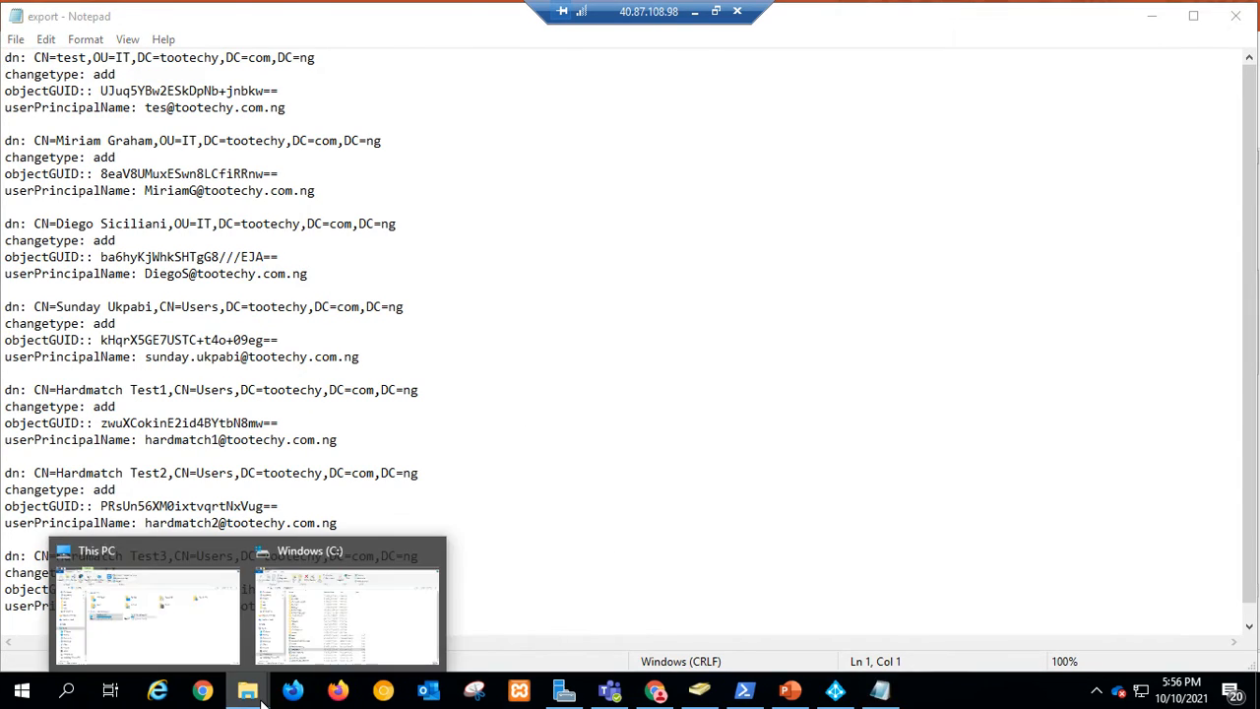
{"action": "left_click", "coordinate": [171, 610]}
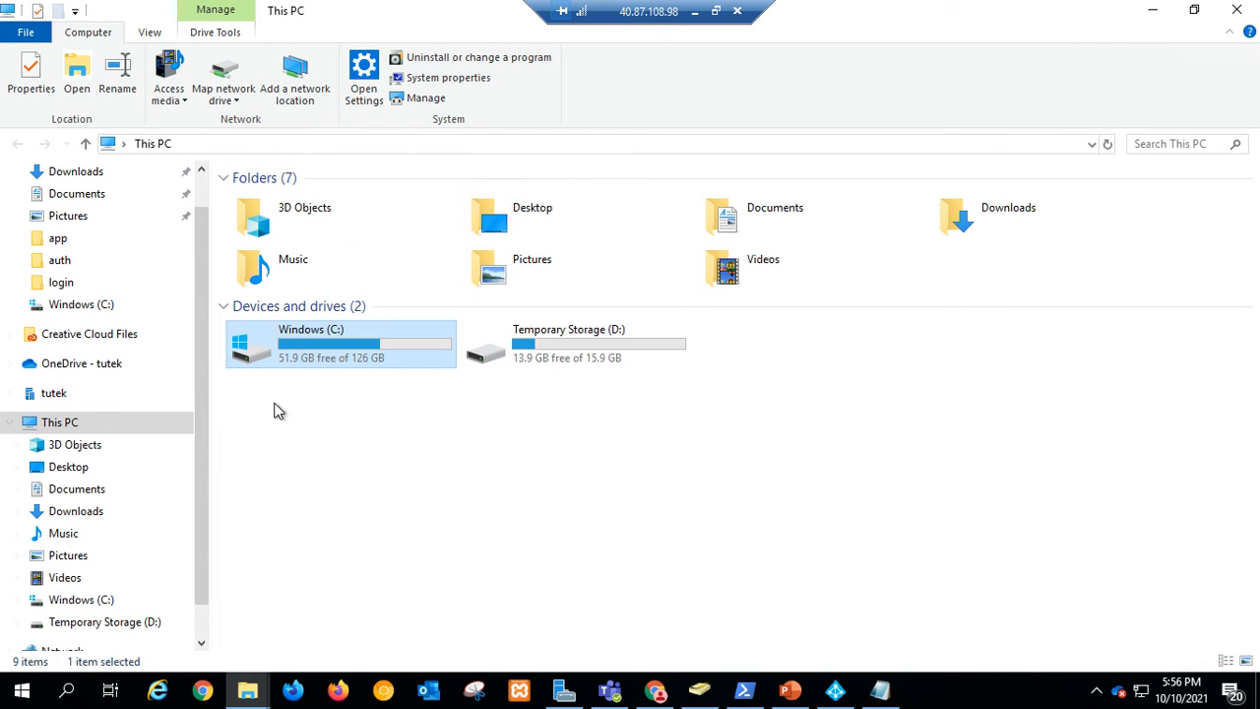
{"action": "double_click", "coordinate": [306, 349]}
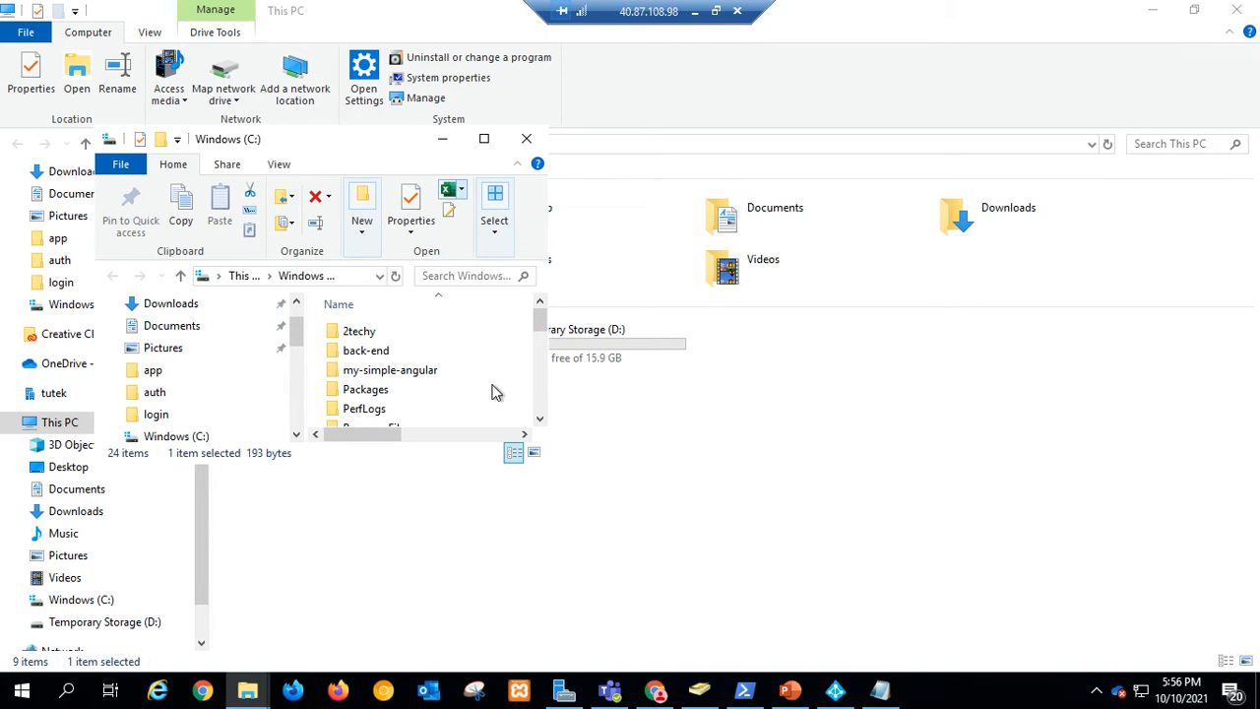
{"action": "left_click", "coordinate": [484, 138]}
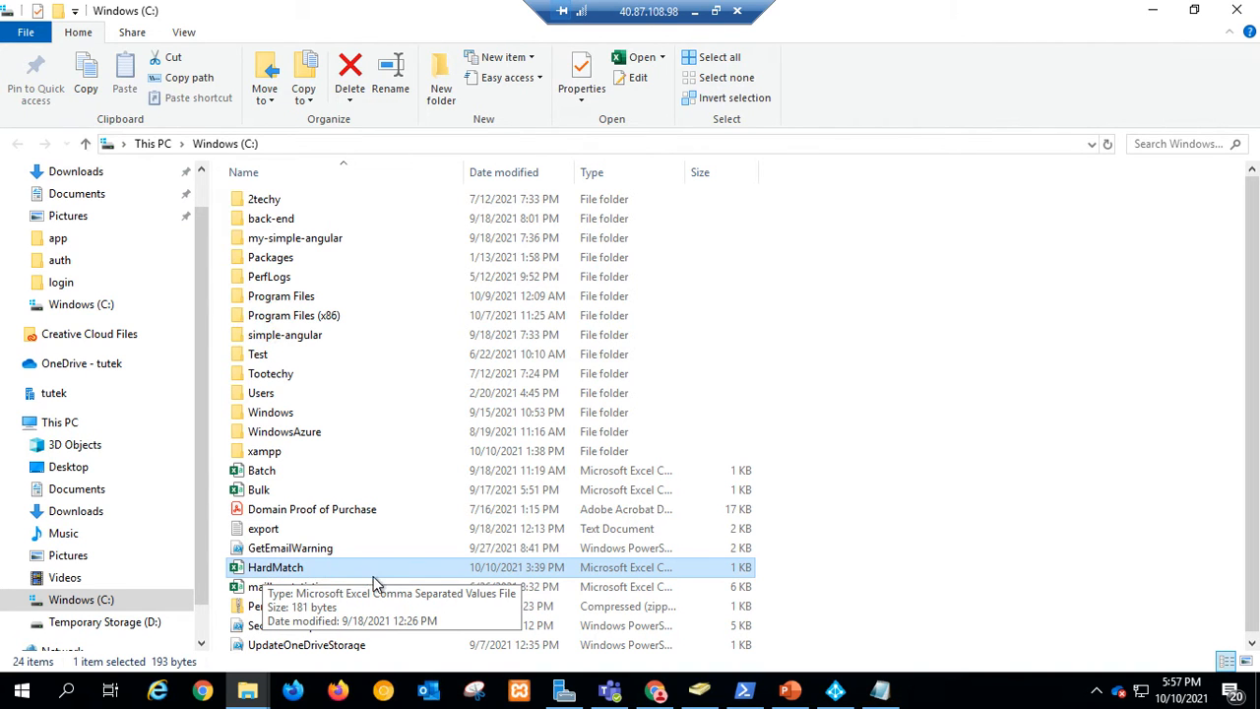
{"action": "double_click", "coordinate": [321, 572]}
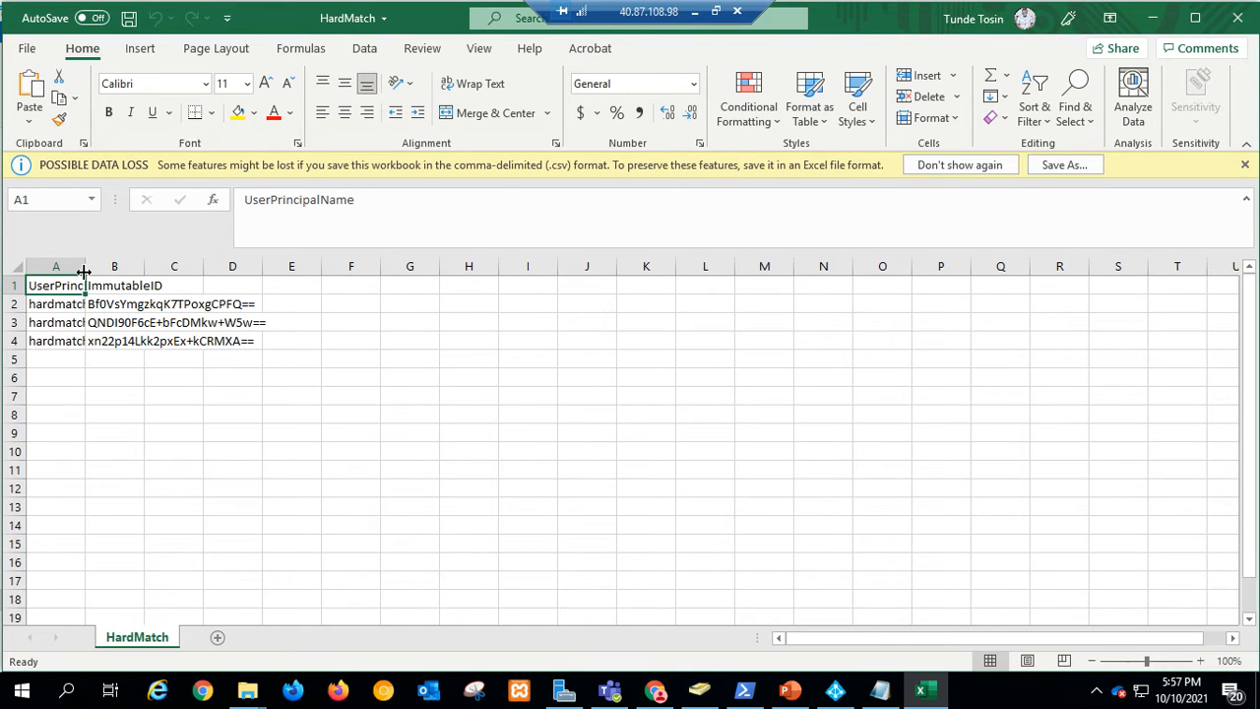
{"action": "left_click_drag", "start_coordinate": [85, 273], "coordinate": [232, 263]}
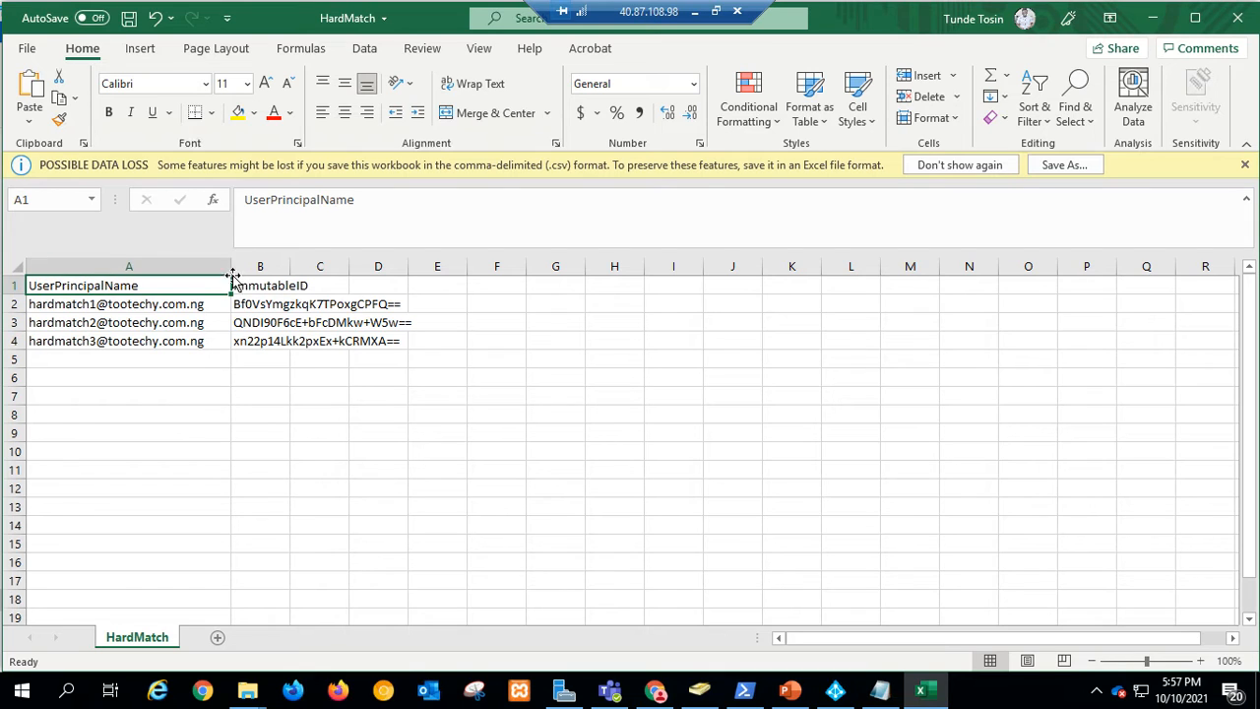
{"action": "left_click_drag", "start_coordinate": [292, 266], "coordinate": [496, 273]}
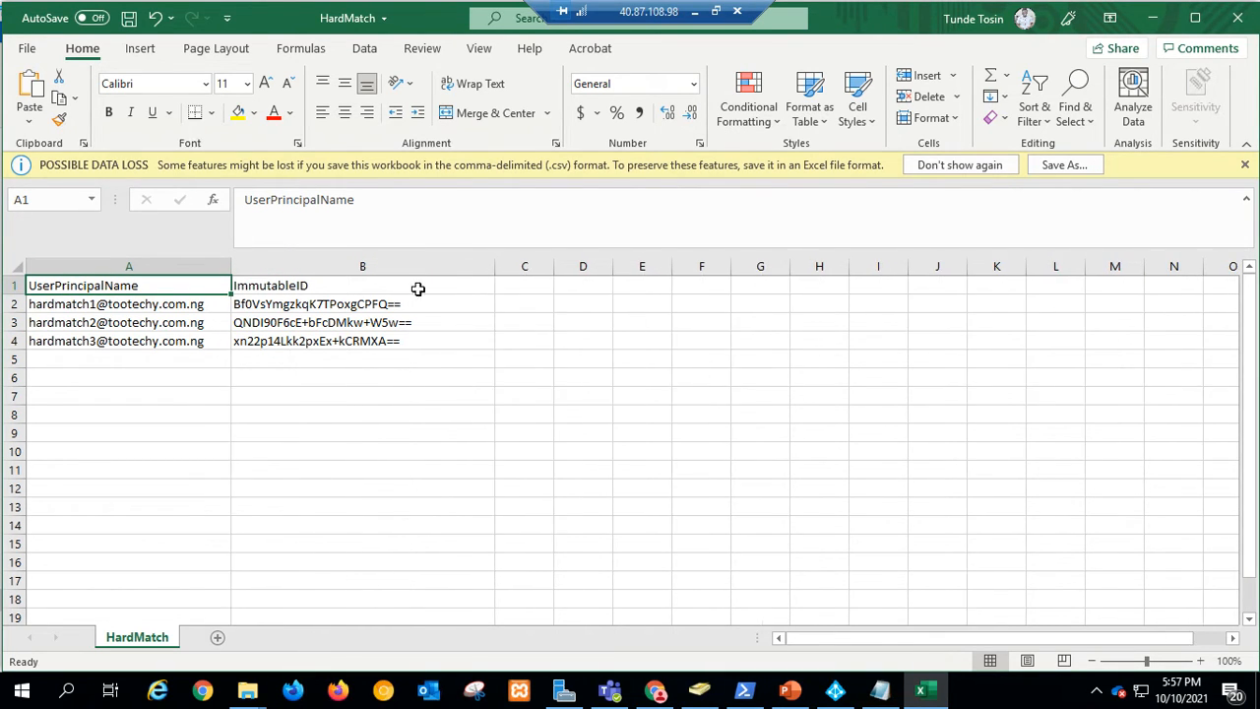
- Clear the existing ImmutableID values of the three hardmatch accounts in cells B2 to B4
{"action": "left_click", "coordinate": [298, 304]}
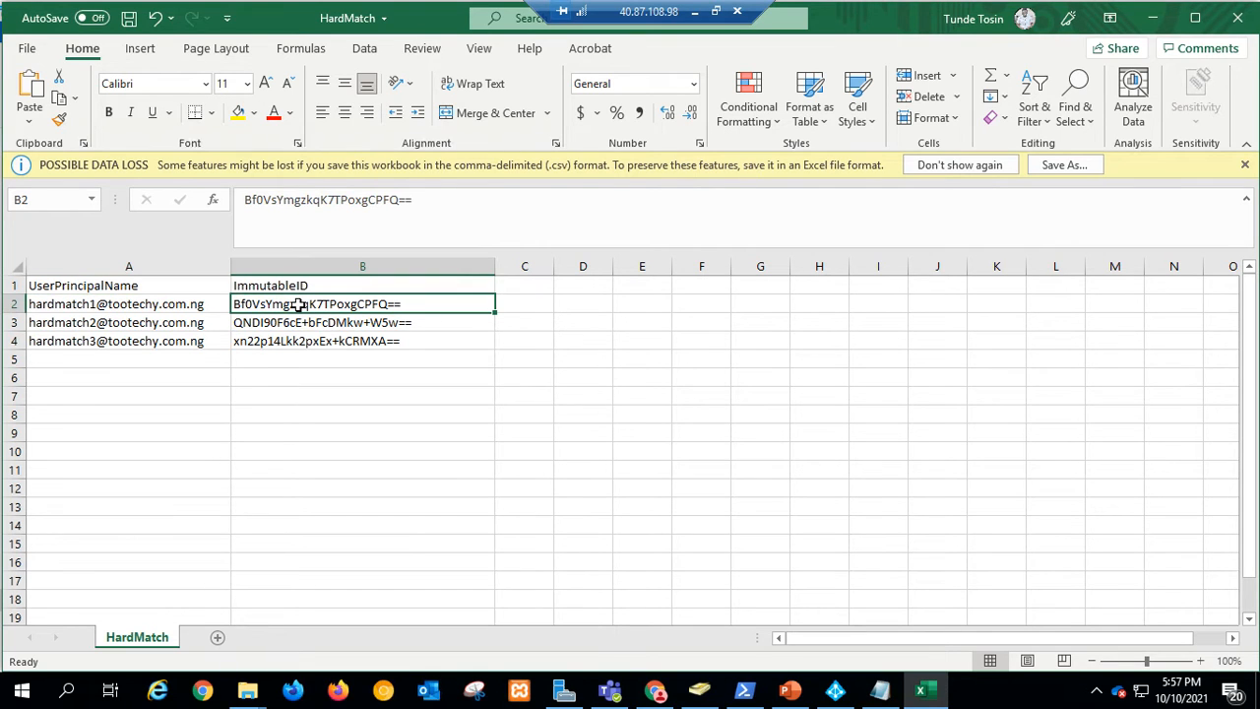
{"action": "key", "text": "Delete"}
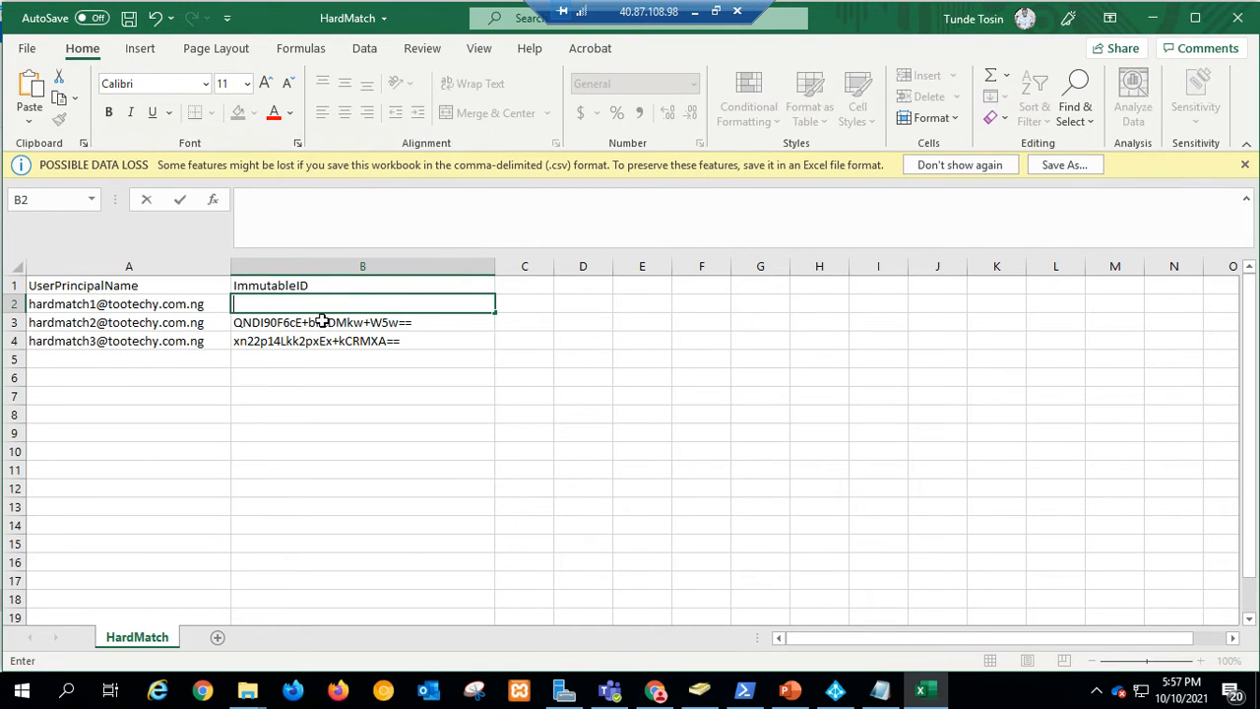
{"action": "left_click", "coordinate": [328, 322]}
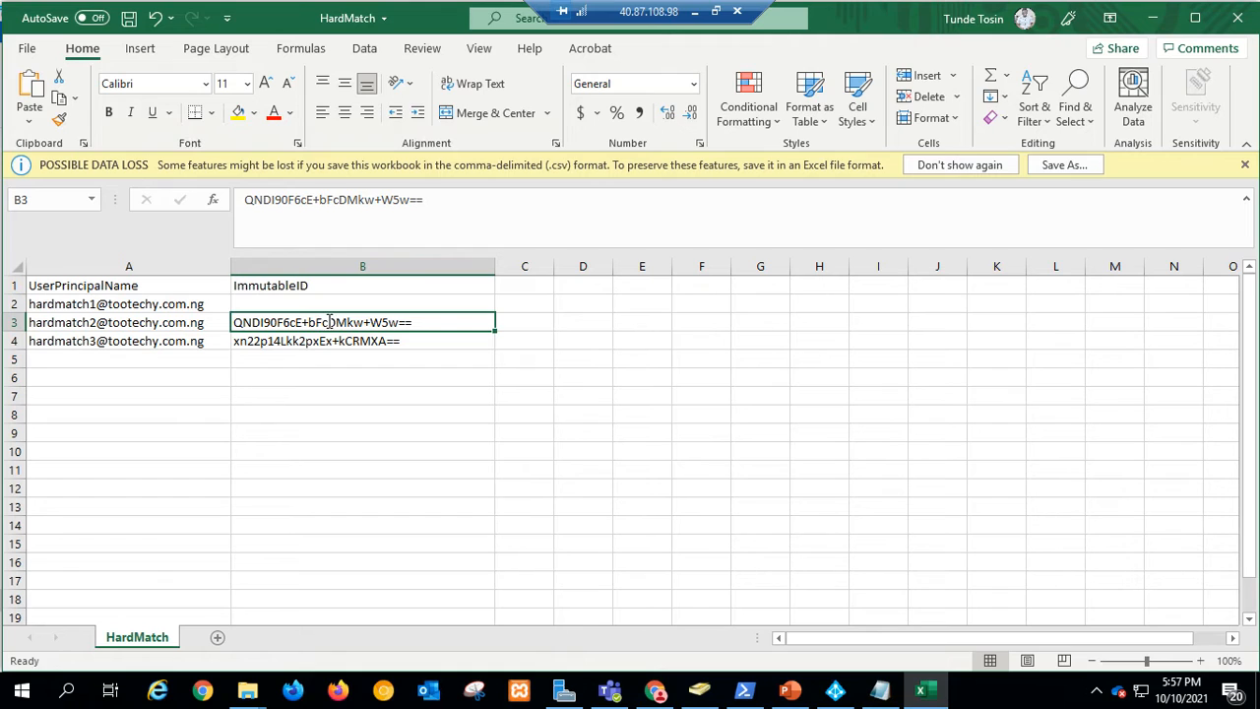
{"action": "key", "text": "Delete"}
{"action": "left_click", "coordinate": [346, 340]}
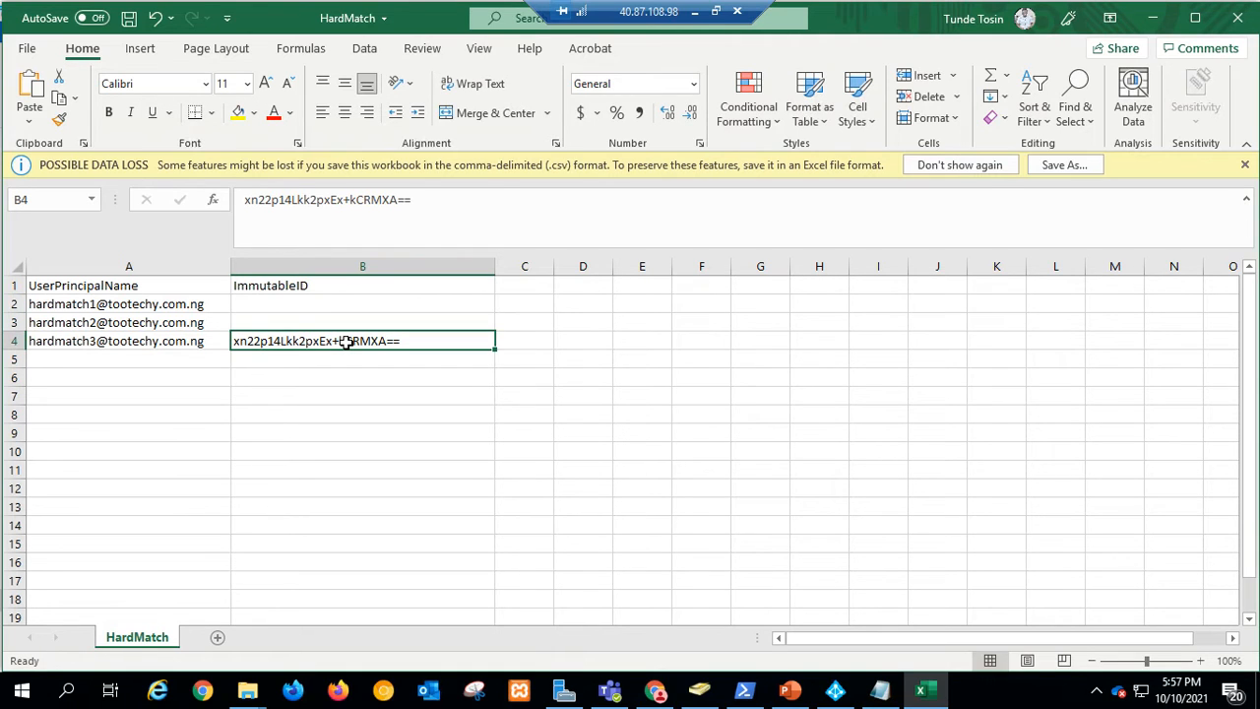
{"action": "key", "text": "BackSpace"}
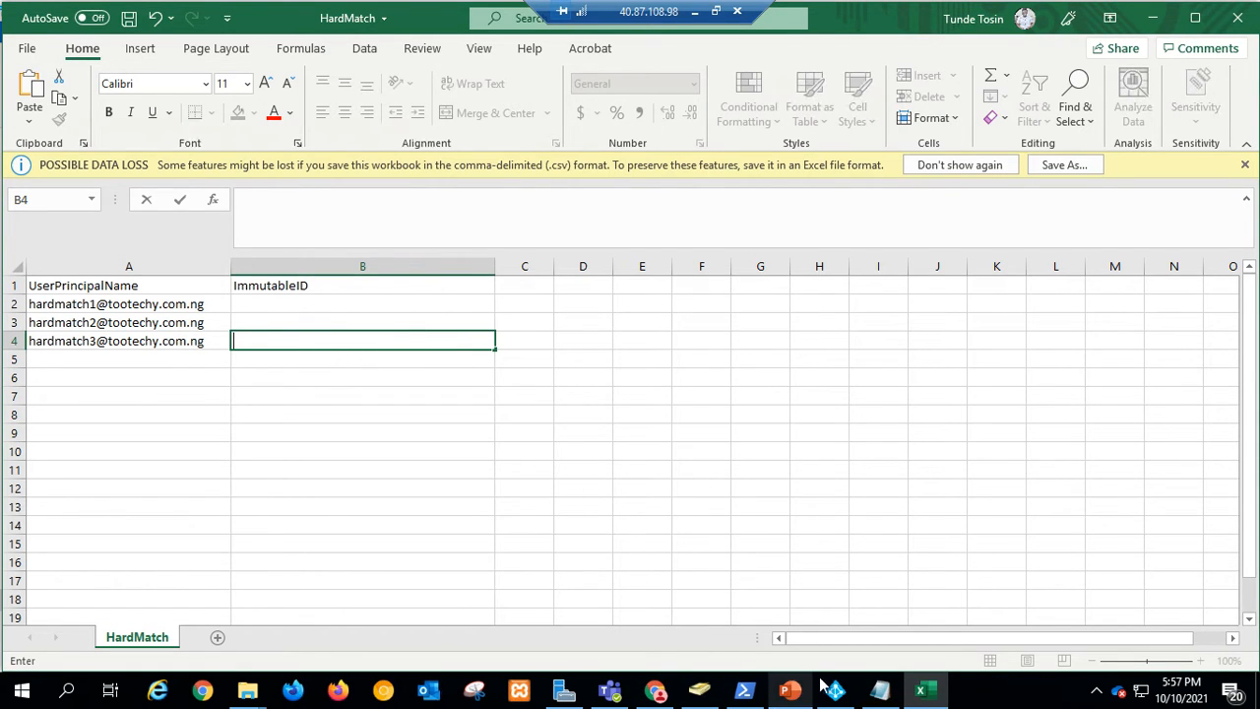
- Copy the objectGUID of Hardmatch Test1 from the export file in Notepad into cell B2 of the HardMatch sheet in Excel
{"action": "left_click", "coordinate": [879, 690]}
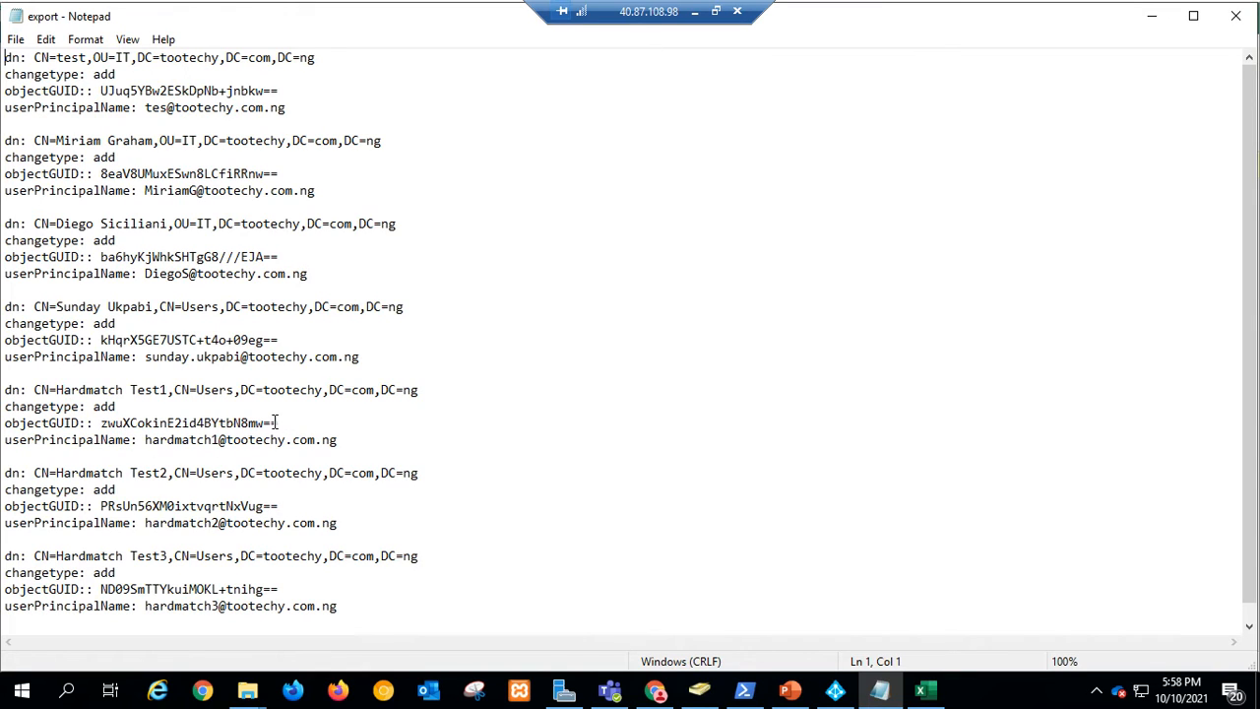
{"action": "left_click_drag", "start_coordinate": [279, 423], "coordinate": [104, 423]}
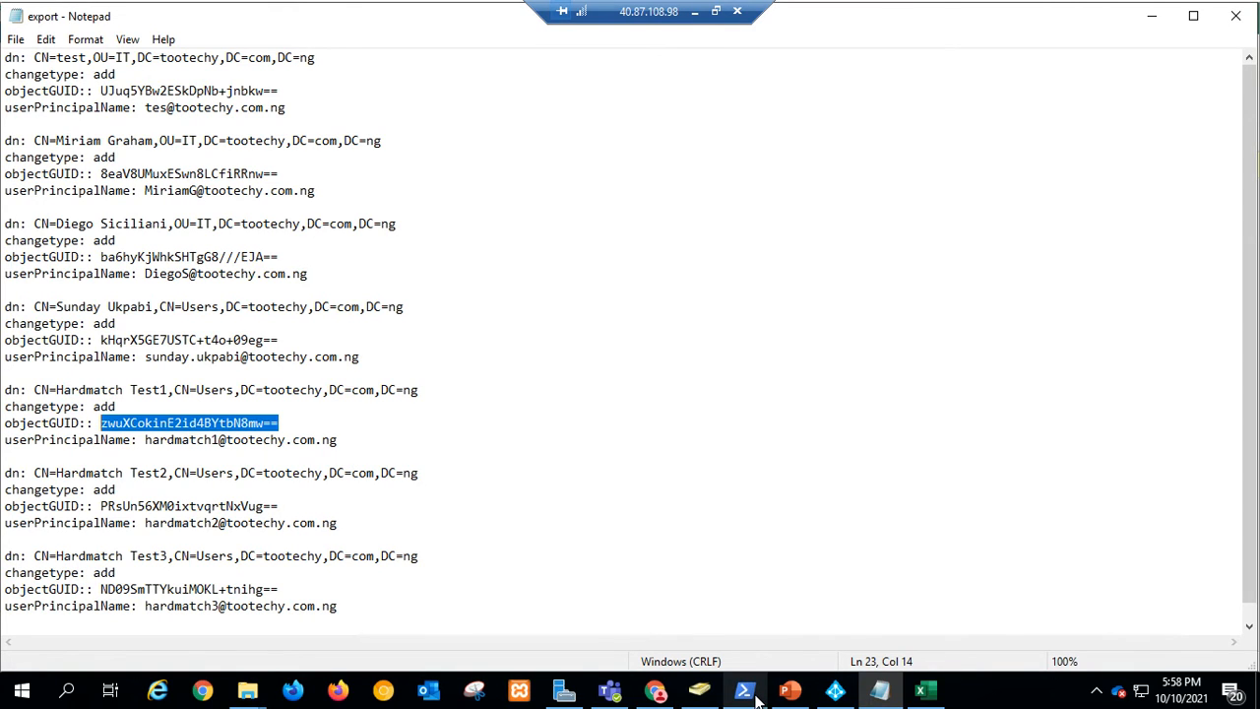
{"action": "mouse_move", "coordinate": [925, 697]}
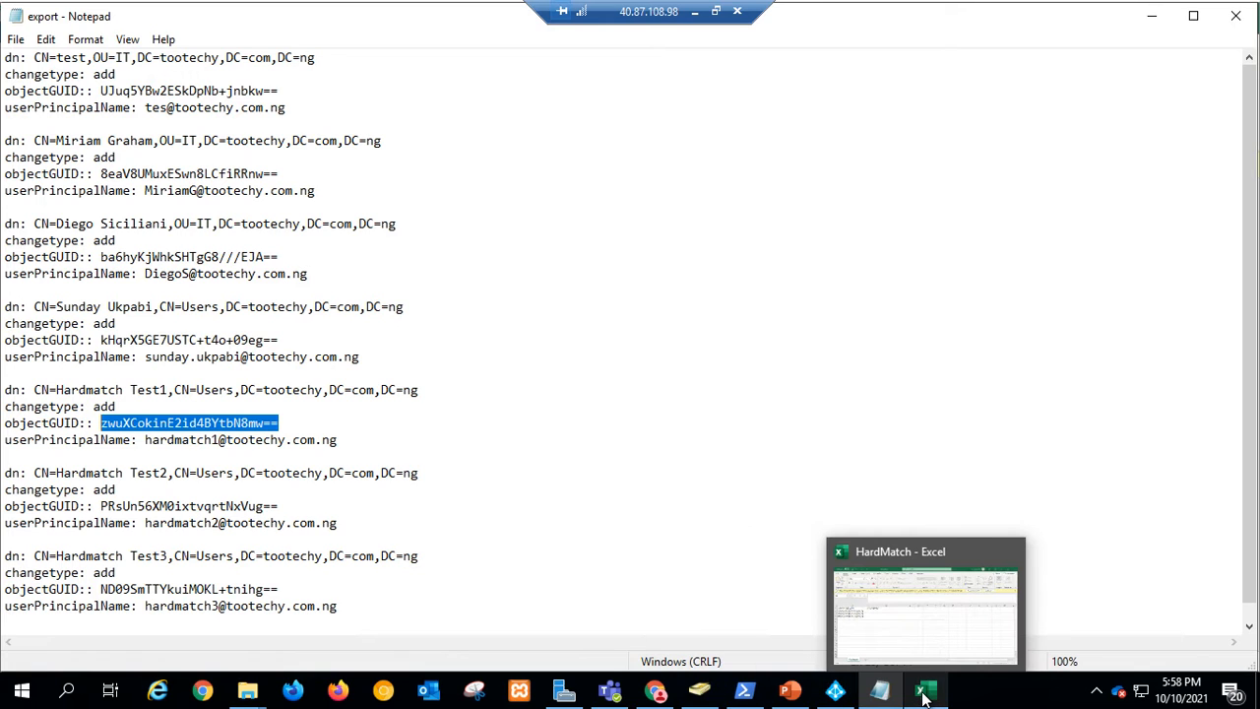
{"action": "left_click", "coordinate": [933, 626]}
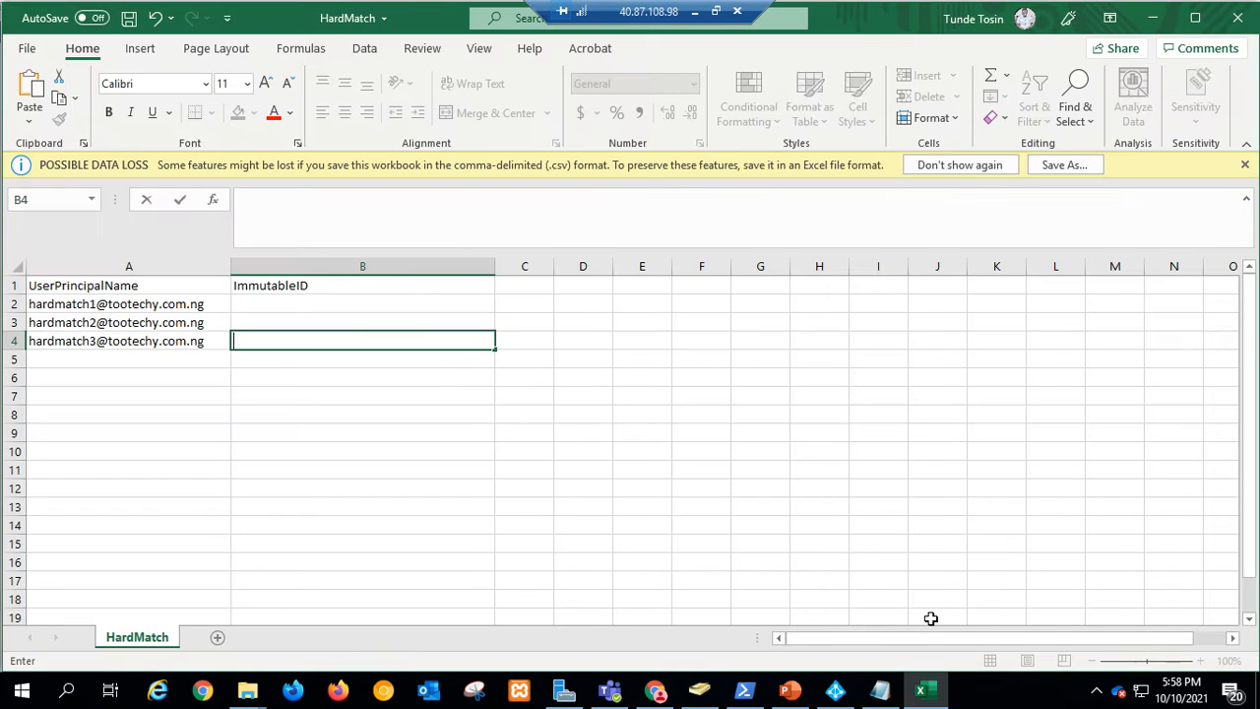
{"action": "left_click", "coordinate": [282, 311]}
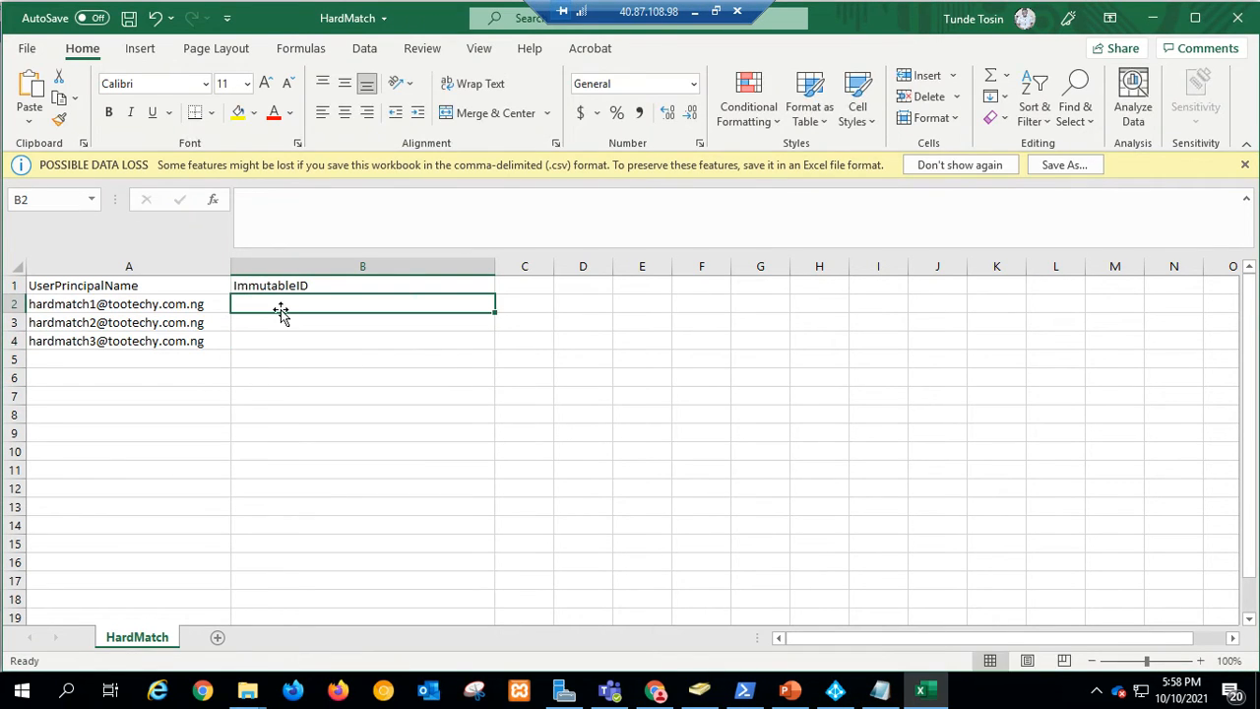
{"action": "type", "text": "zwuXCokinE2id4BYtbN8mw=="}
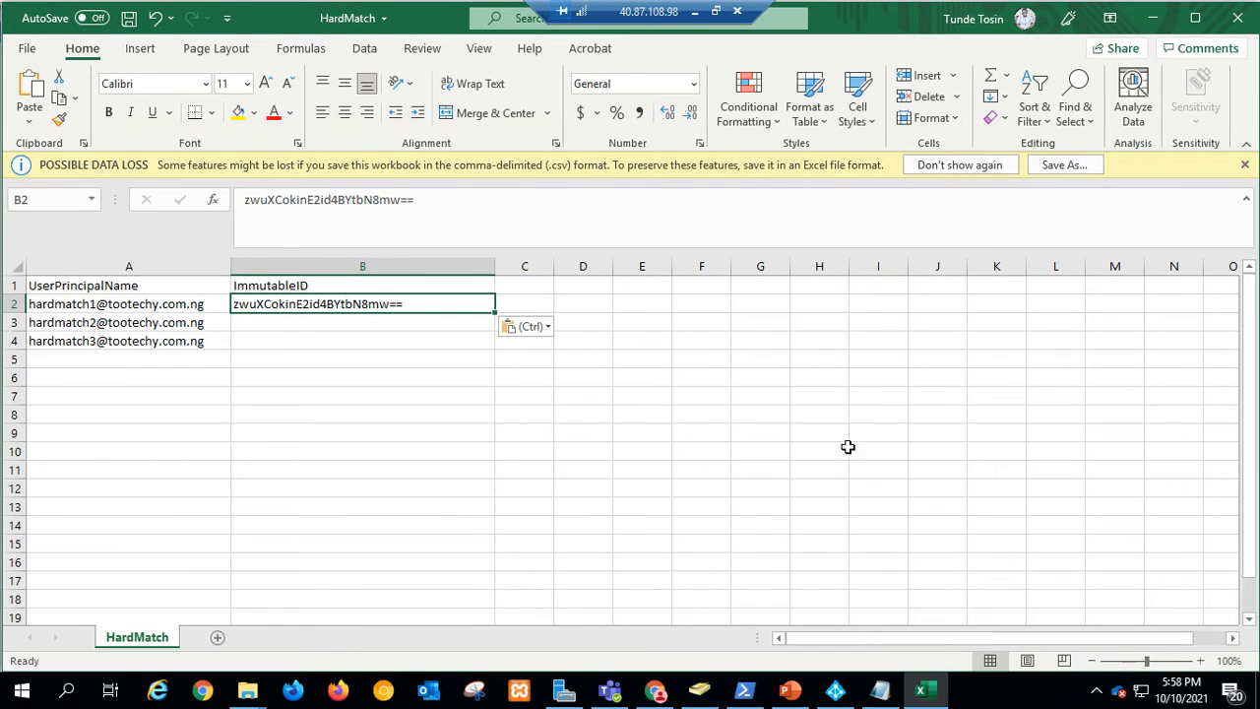
- Copy the objectGUID of Hardmatch Test2 from the export file in Notepad into cell B3 of the HardMatch sheet in Excel
{"action": "left_click", "coordinate": [880, 691]}
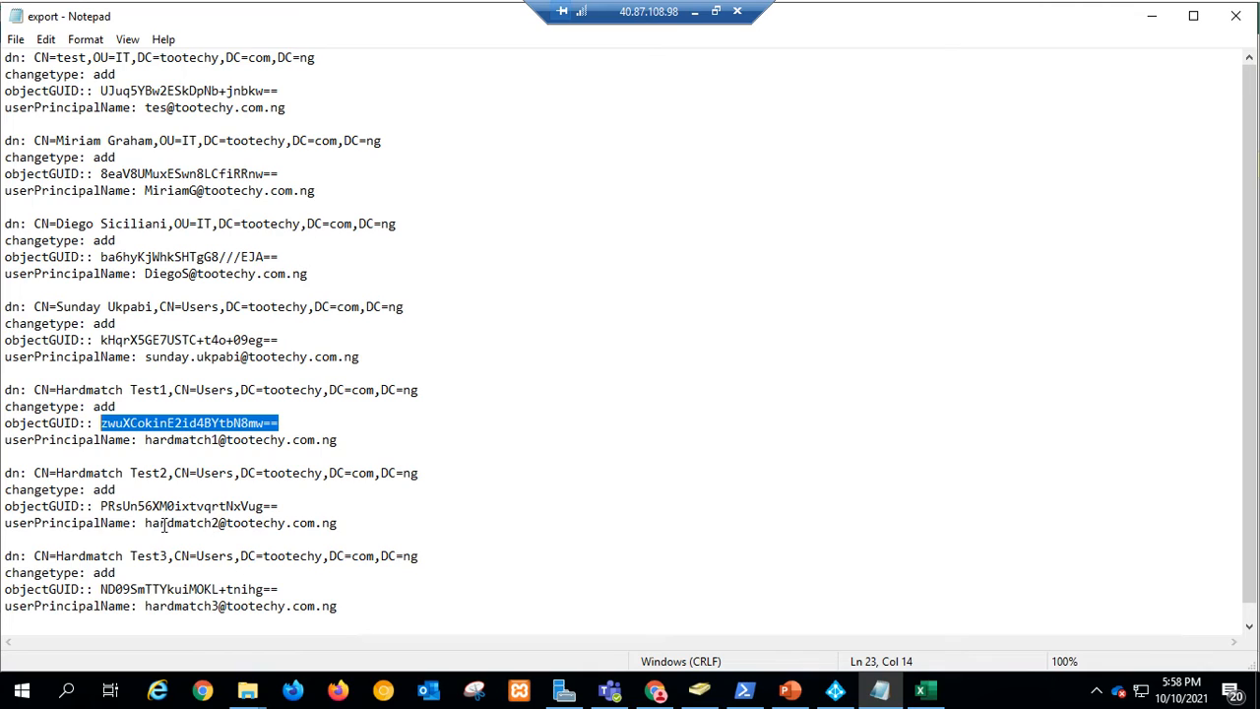
{"action": "left_click_drag", "start_coordinate": [281, 506], "coordinate": [111, 506]}
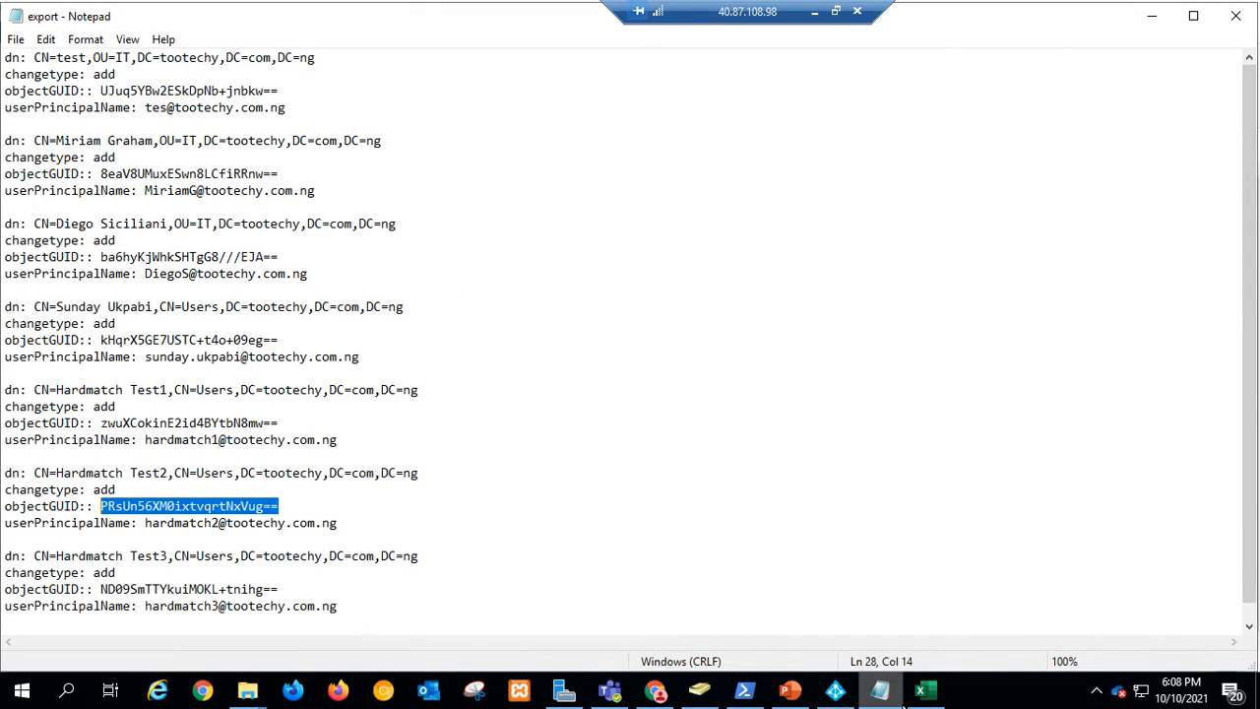
{"action": "left_click", "coordinate": [927, 693]}
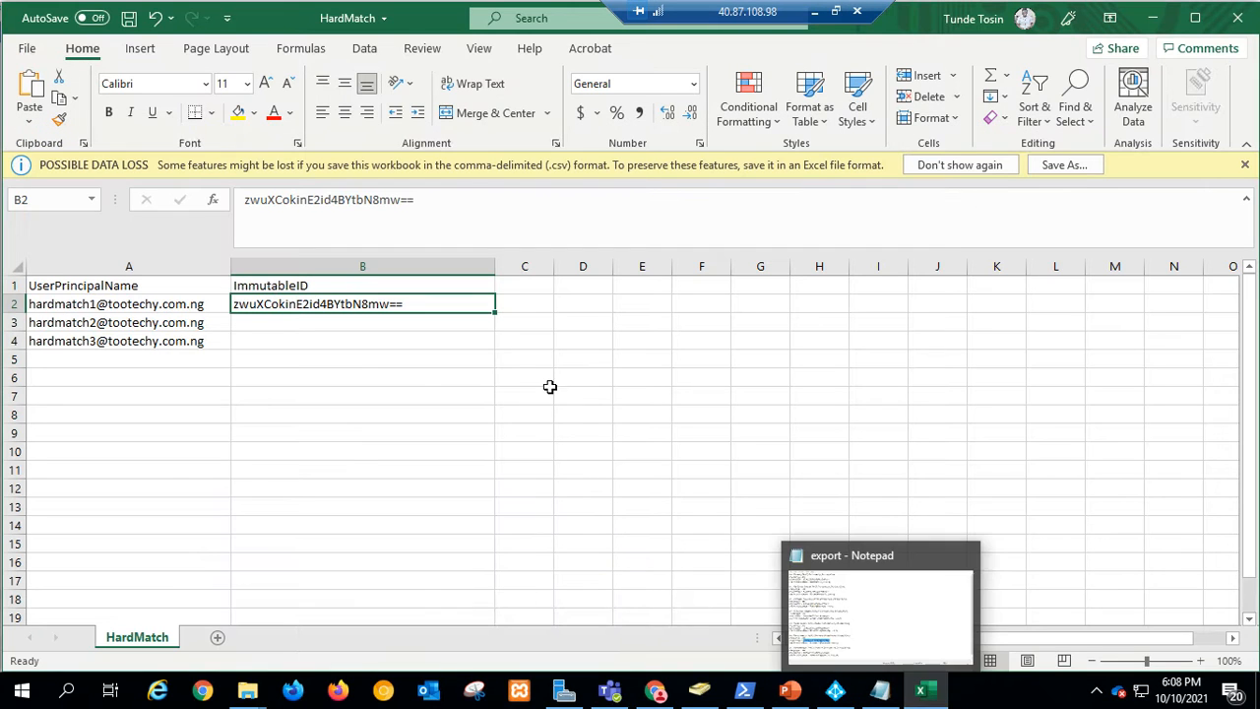
{"action": "left_click", "coordinate": [284, 325]}
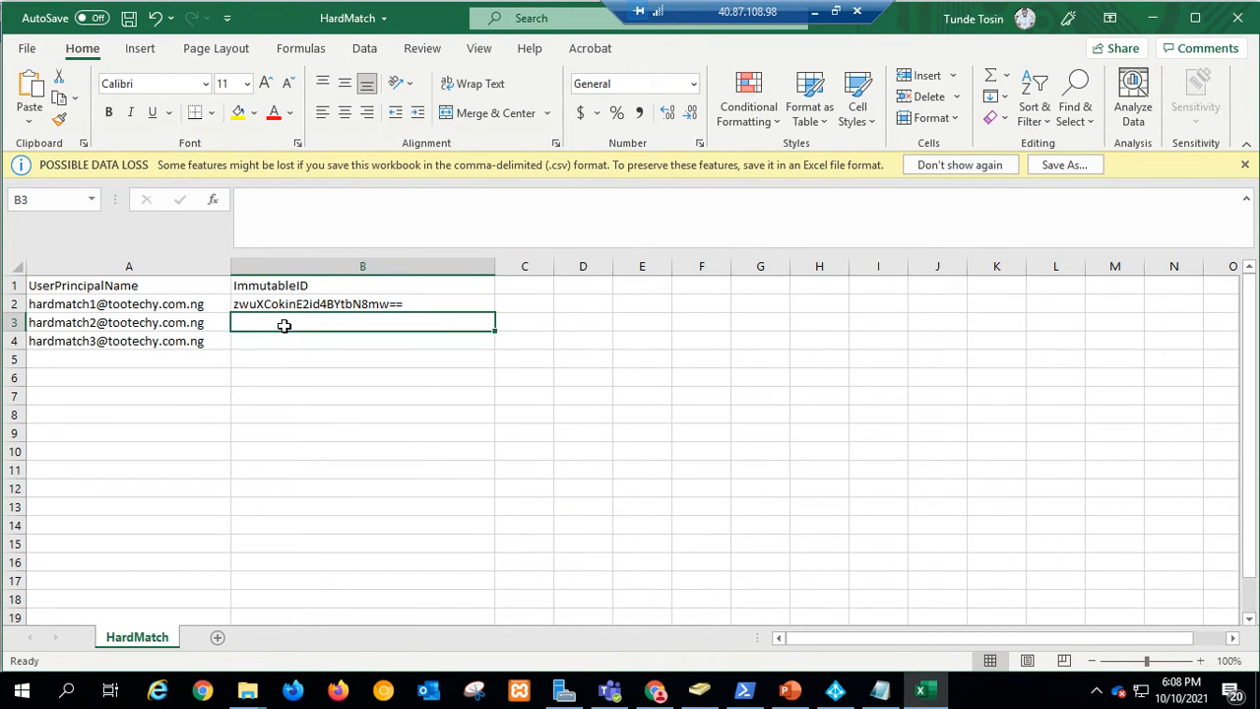
{"action": "type", "text": "PRsUn56XM0ixtvqrtNxVug=="}
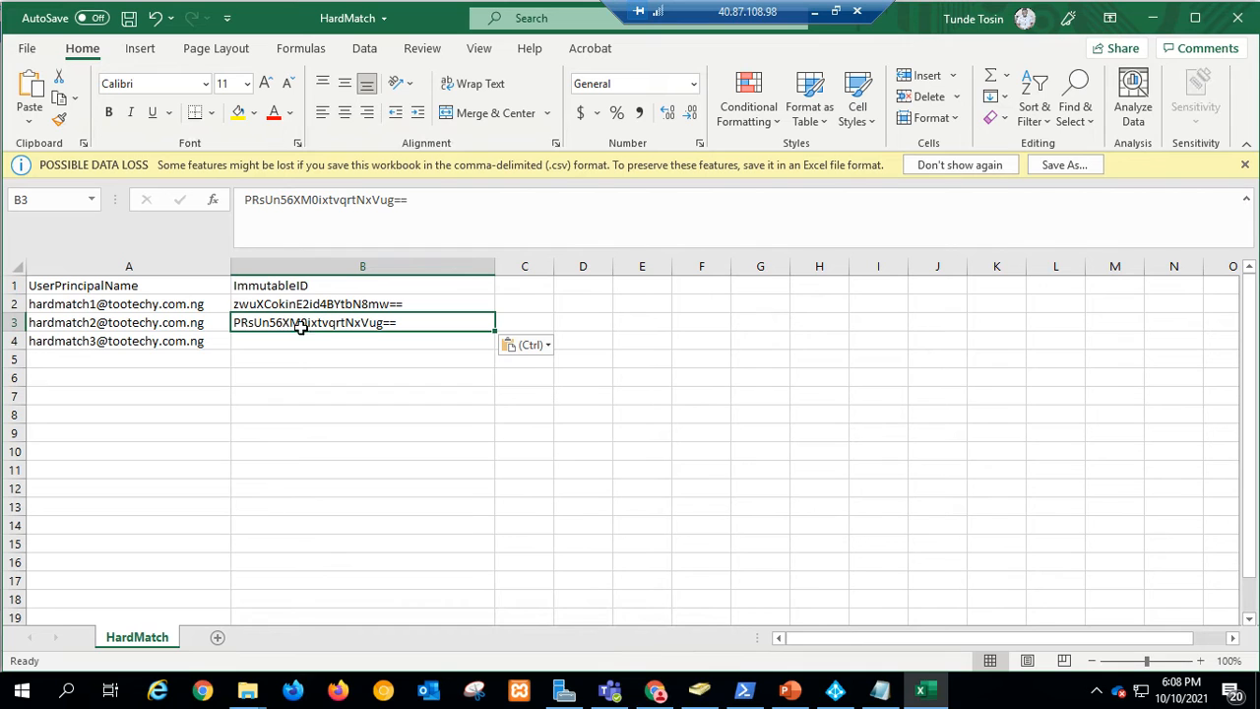
- Copy the objectGUID of Hardmatch Test3 from the export file in Notepad into cell B4 of the HardMatch sheet in Excel
{"action": "left_click", "coordinate": [879, 692]}
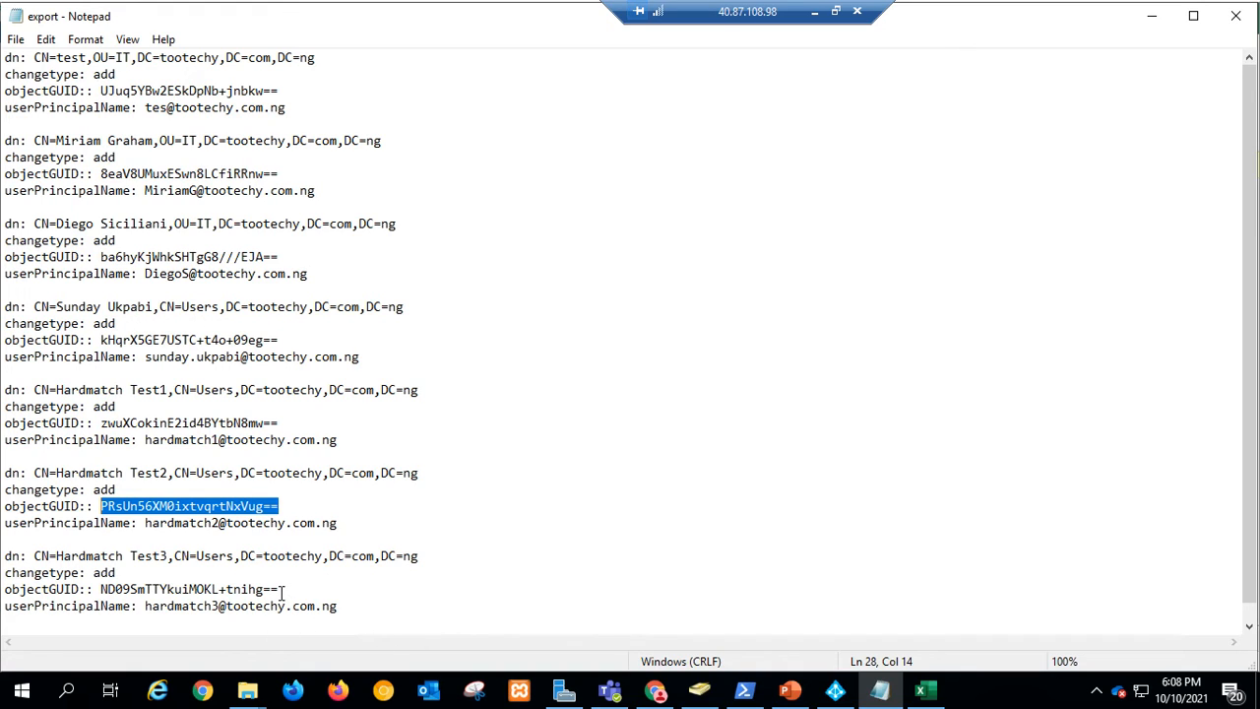
{"action": "left_click_drag", "start_coordinate": [282, 591], "coordinate": [104, 588]}
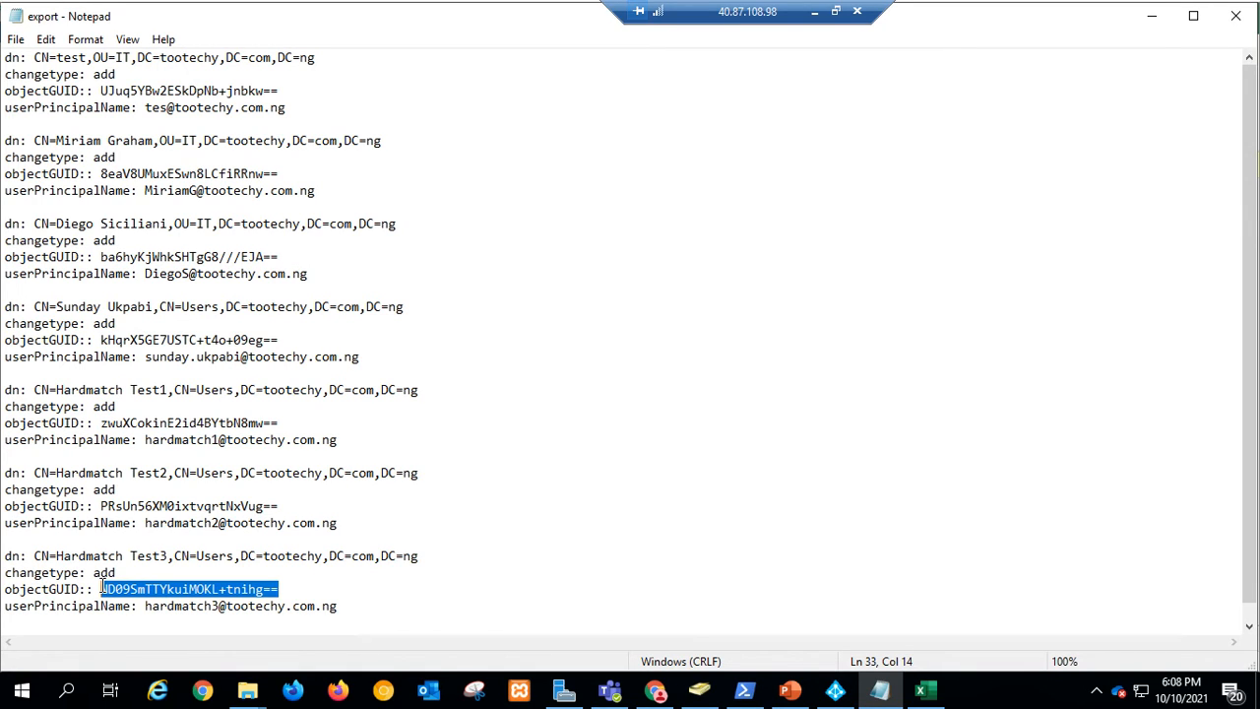
{"action": "left_click", "coordinate": [922, 692]}
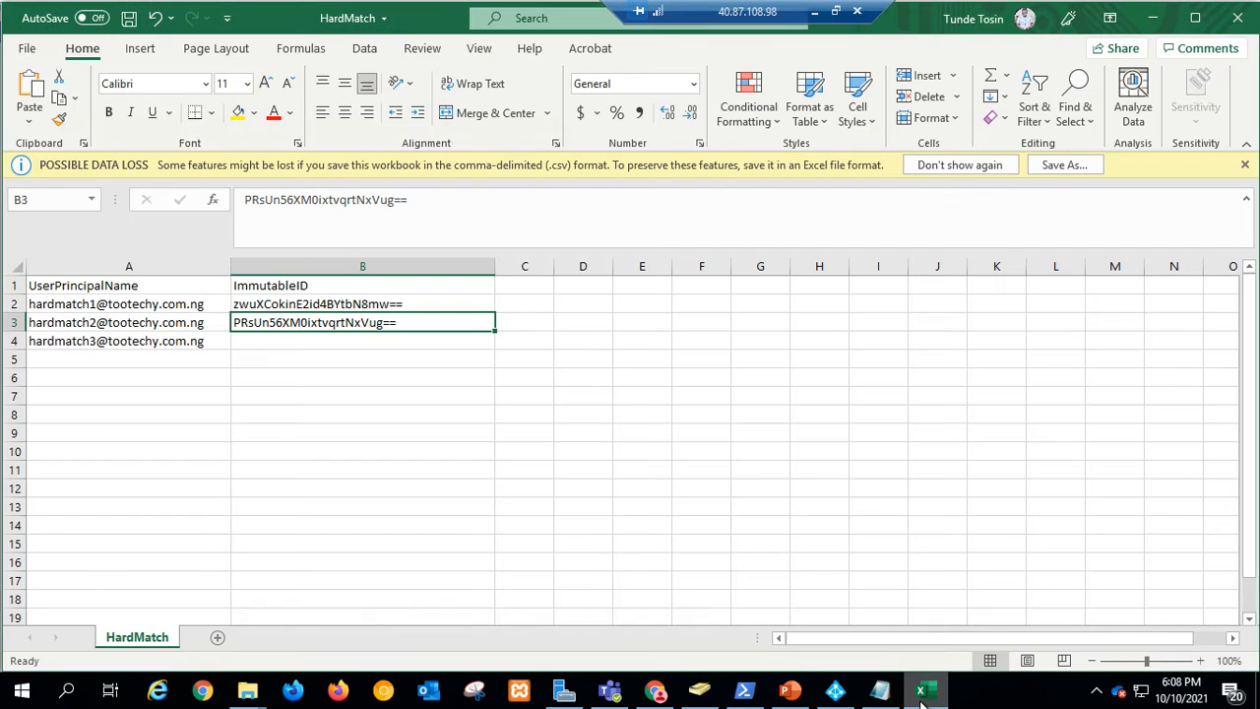
{"action": "left_click", "coordinate": [319, 342]}
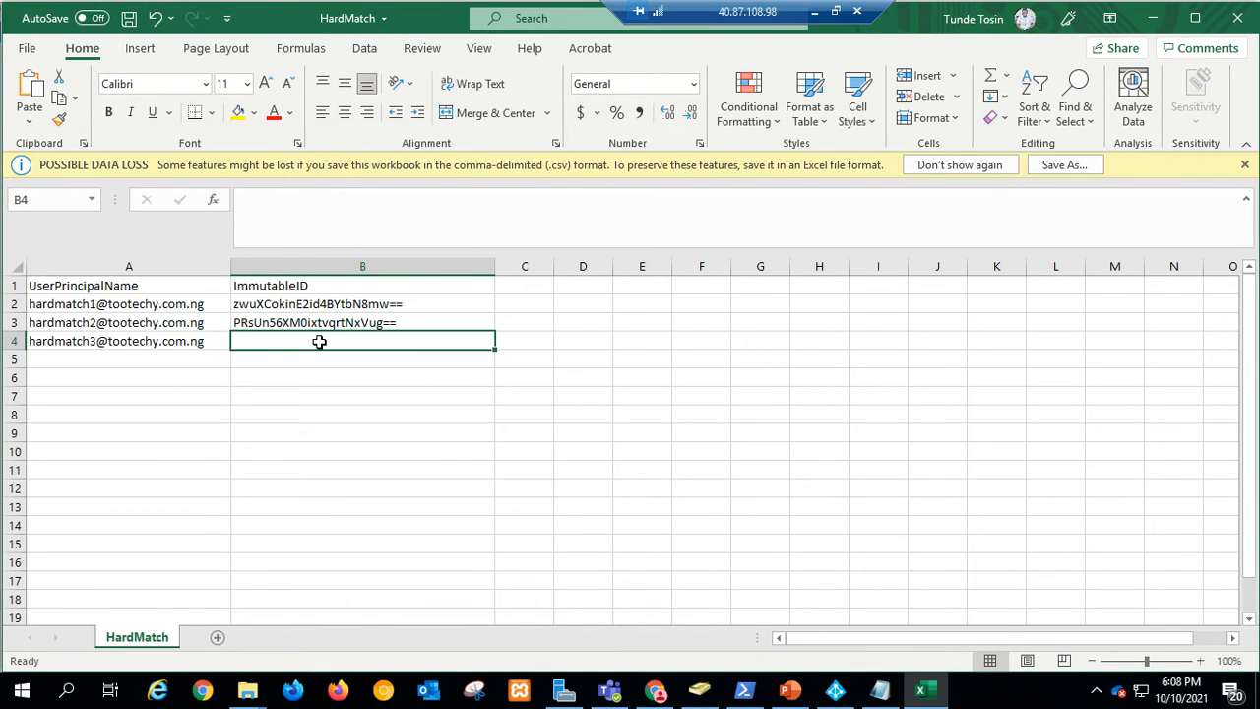
{"action": "type", "text": "ND09SmTTYkuiMOKL+tnihg=="}
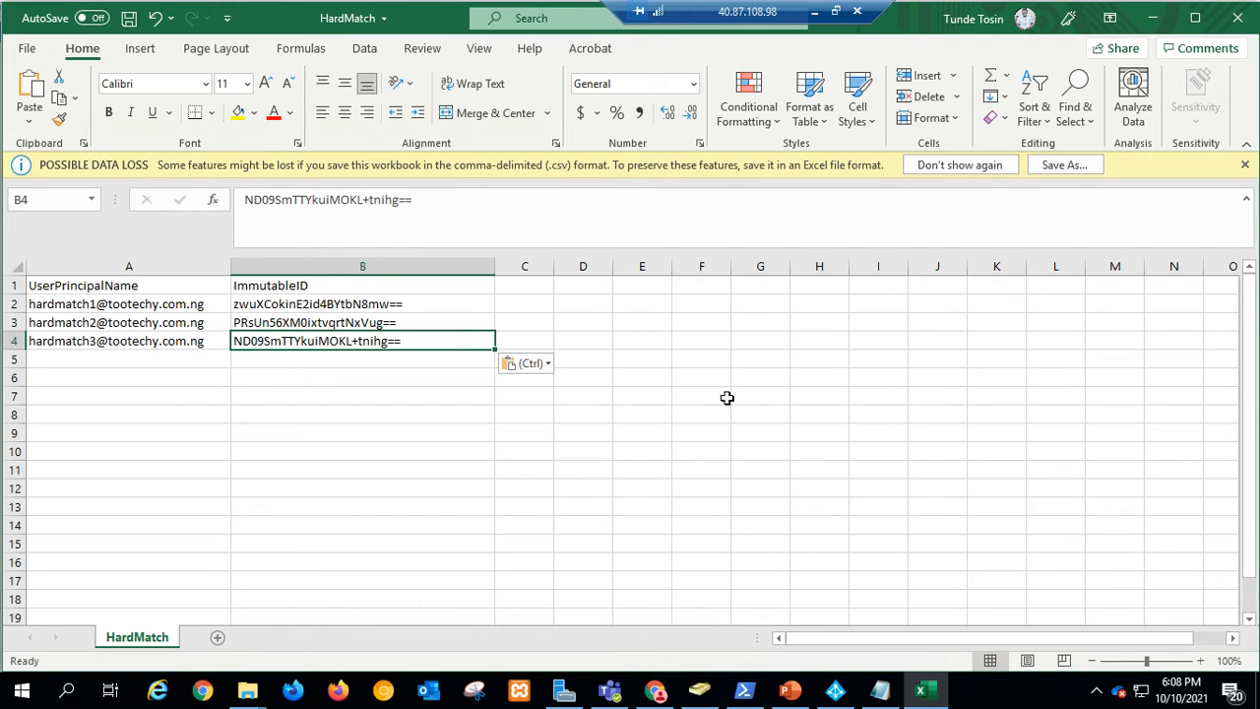
- Save the updated HardMatch CSV file and switch to the Windows (C:) folder in File Explorer
{"action": "left_click", "coordinate": [661, 403]}
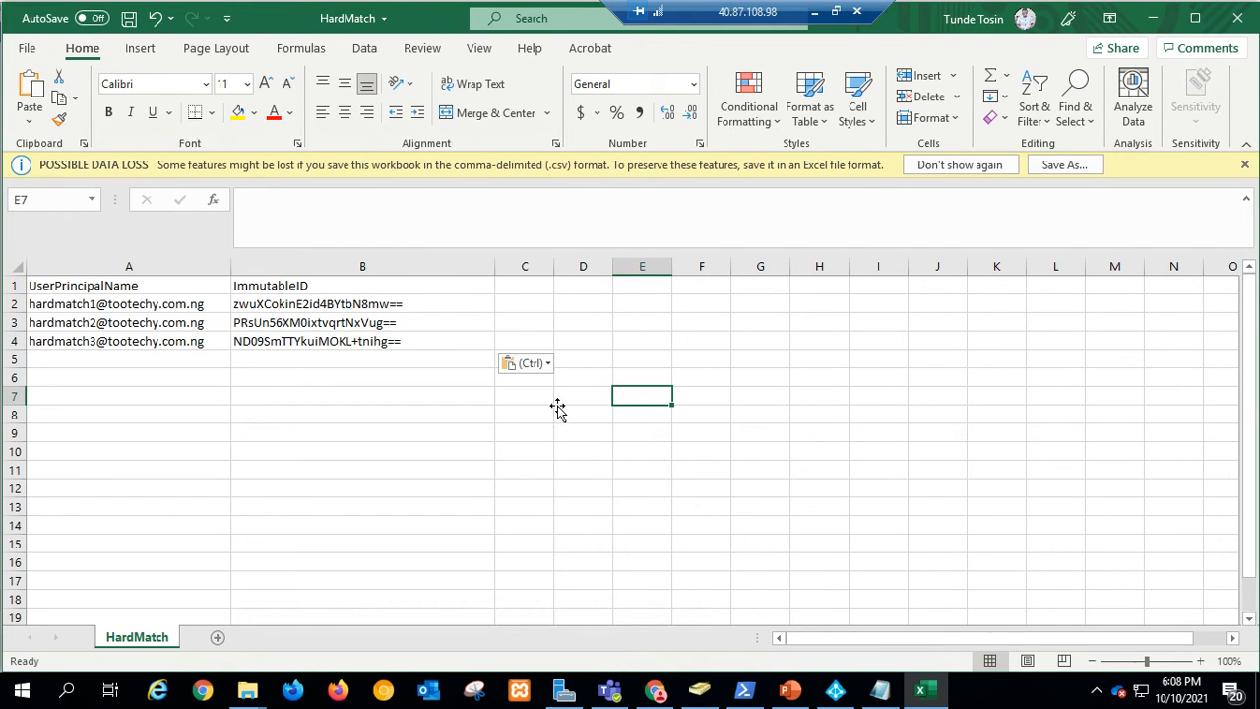
{"action": "left_click", "coordinate": [28, 51]}
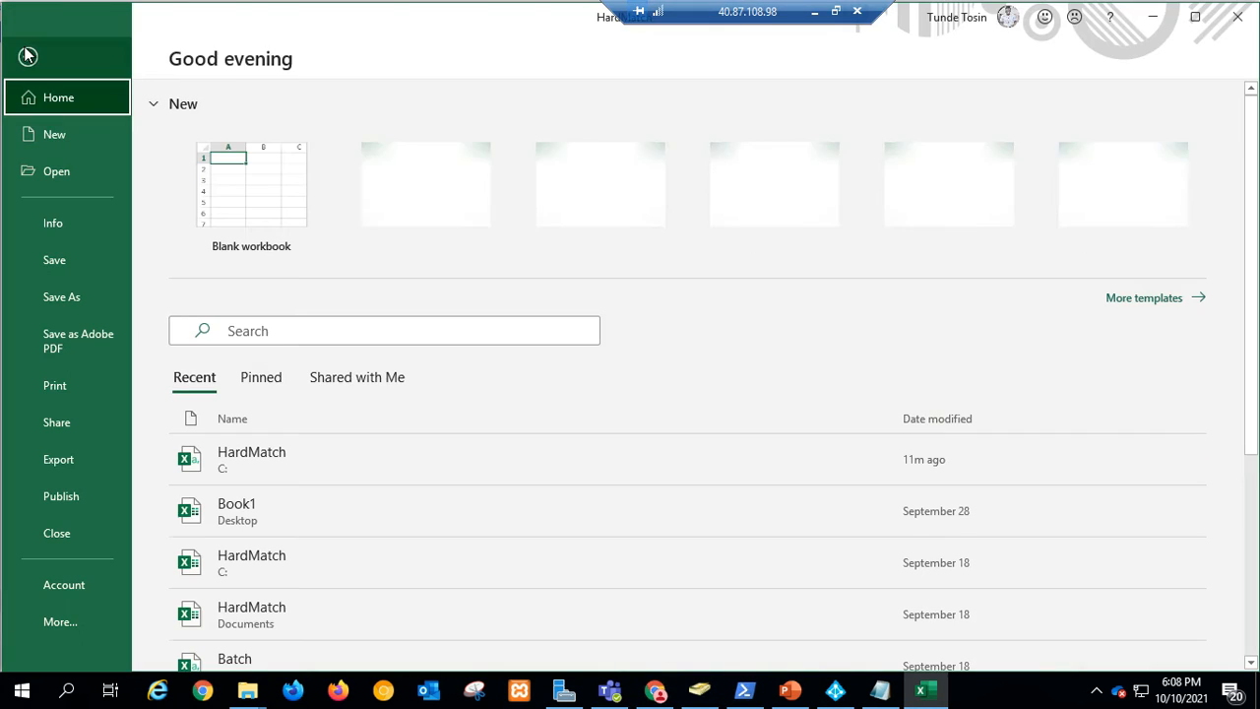
{"action": "left_click", "coordinate": [66, 259]}
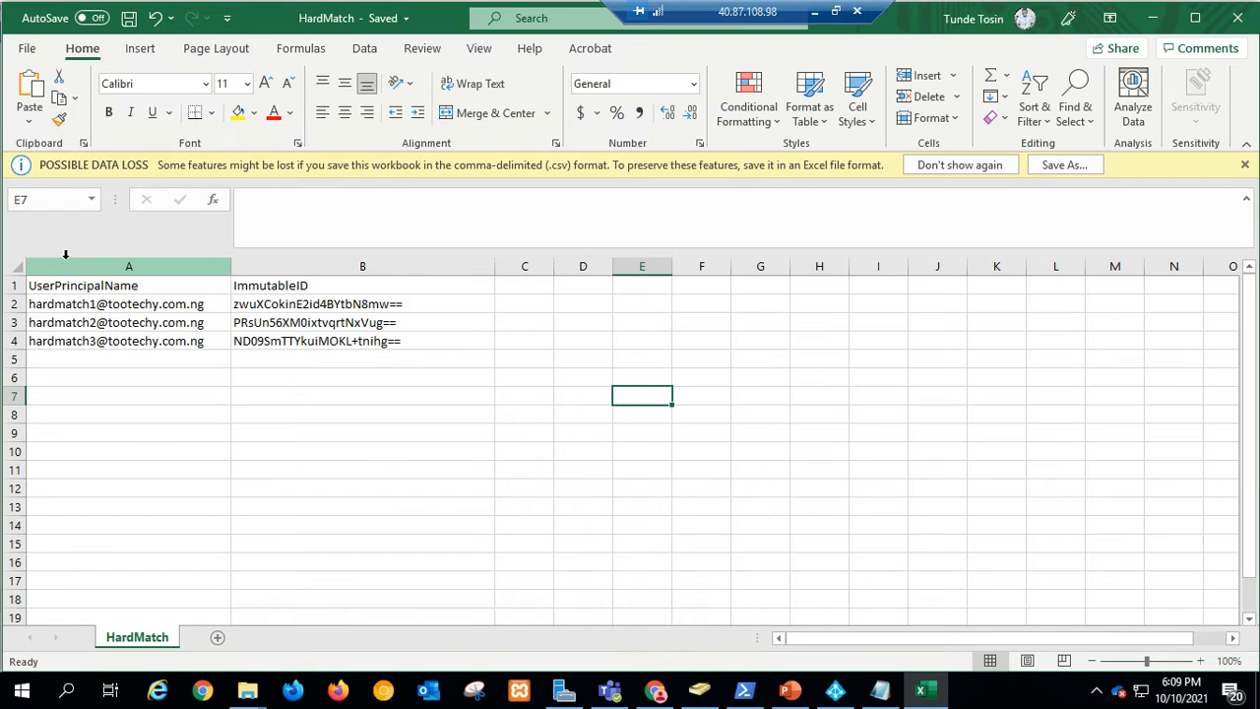
{"action": "left_click_drag", "start_coordinate": [620, 372], "coordinate": [332, 318]}
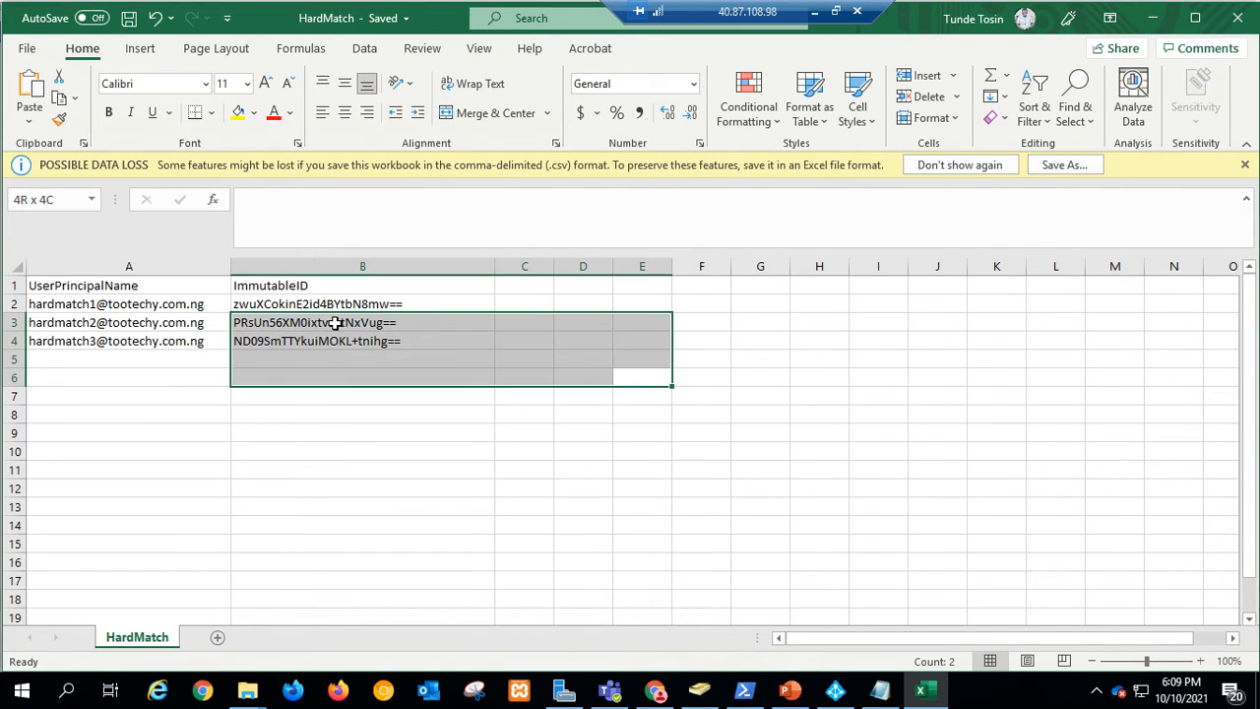
{"action": "left_click", "coordinate": [348, 449]}
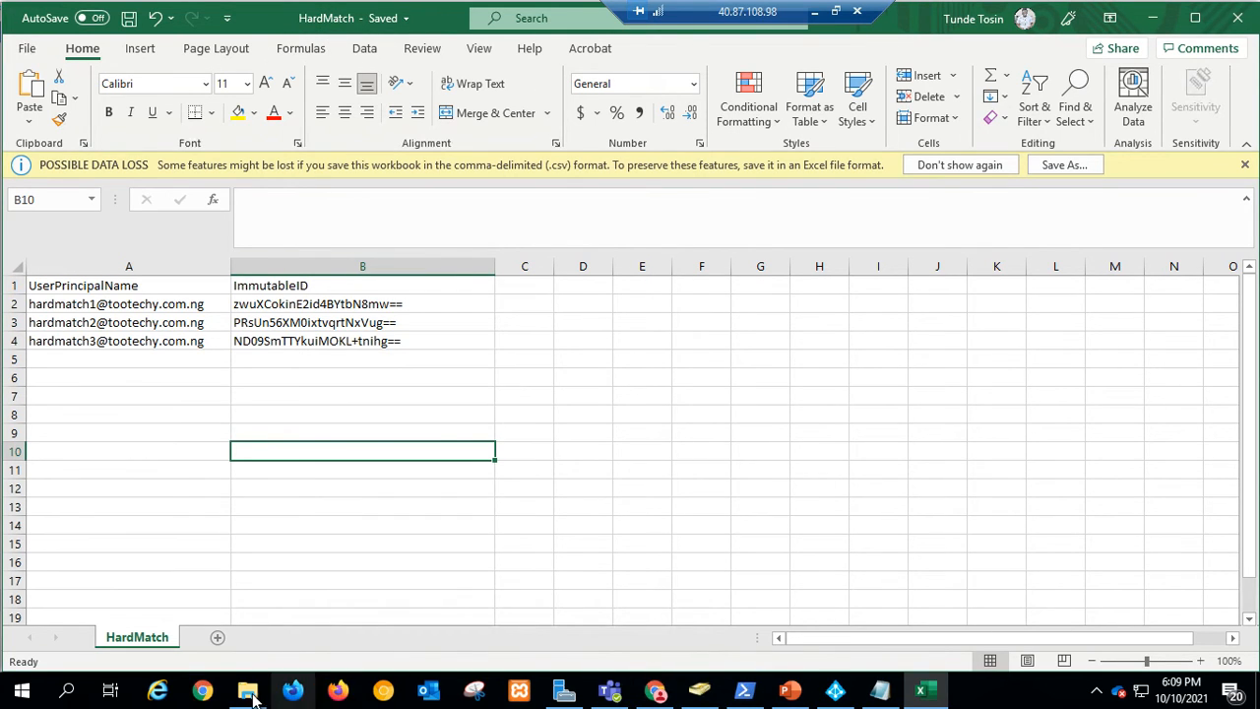
{"action": "mouse_move", "coordinate": [250, 695]}
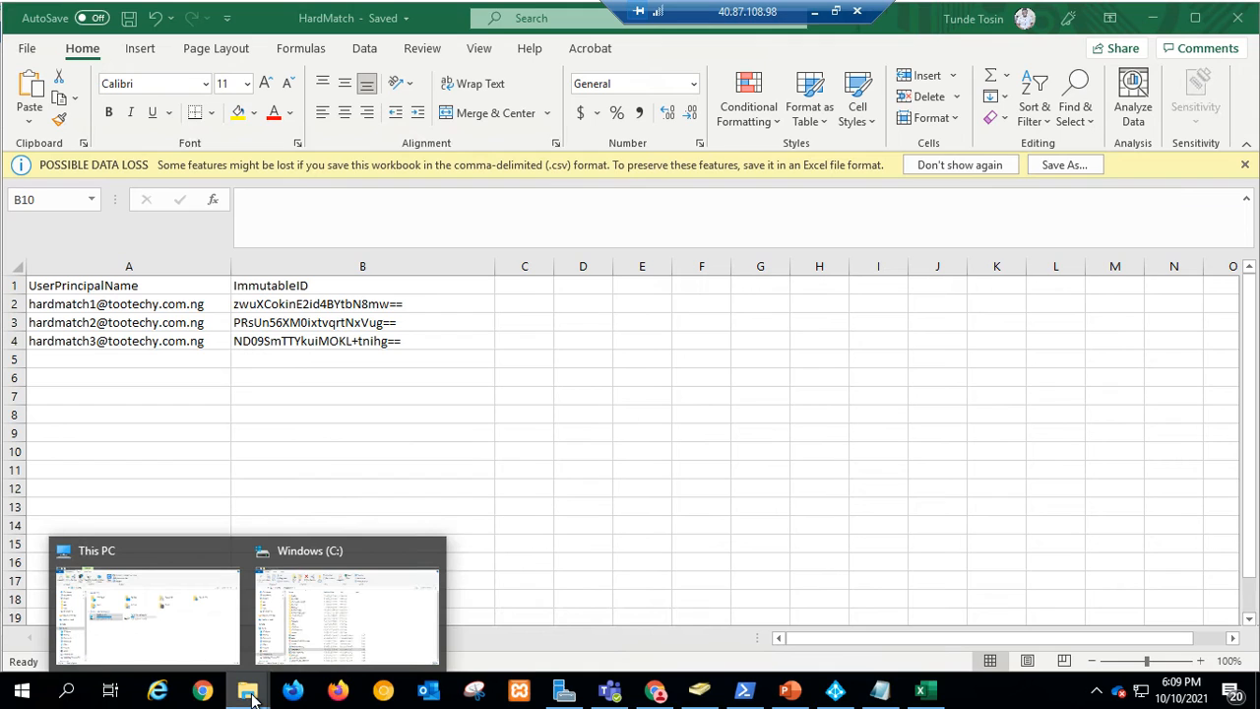
{"action": "left_click", "coordinate": [355, 646]}
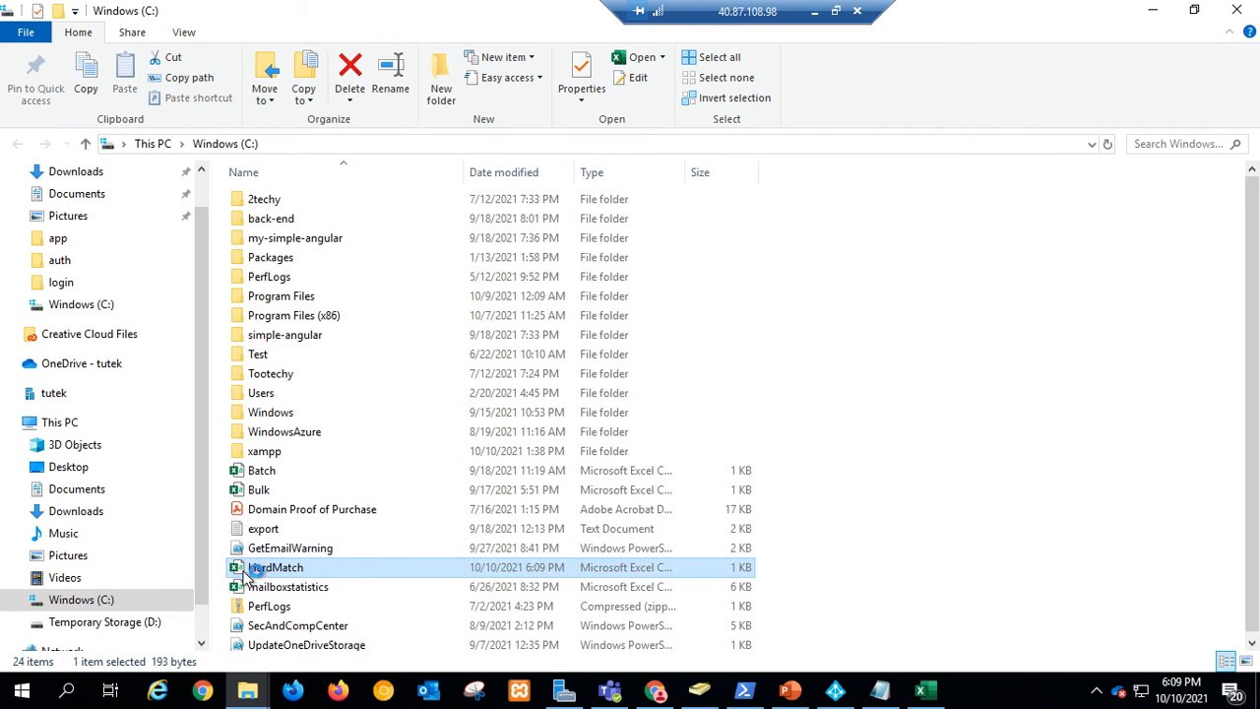
- Switch to the PowerPoint presentation and review the slide with the PowerShell commands for setting the ImmutableID in Microsoft 365
{"action": "double_click", "coordinate": [248, 569]}
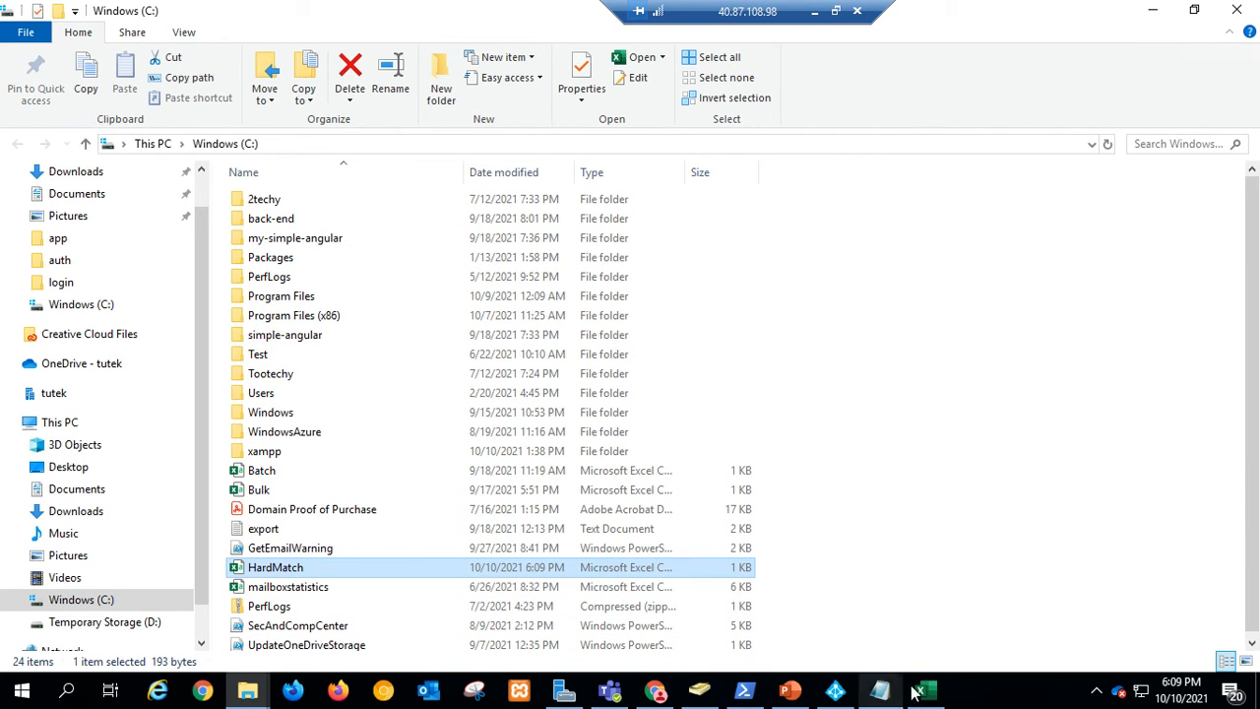
{"action": "left_click", "coordinate": [790, 692]}
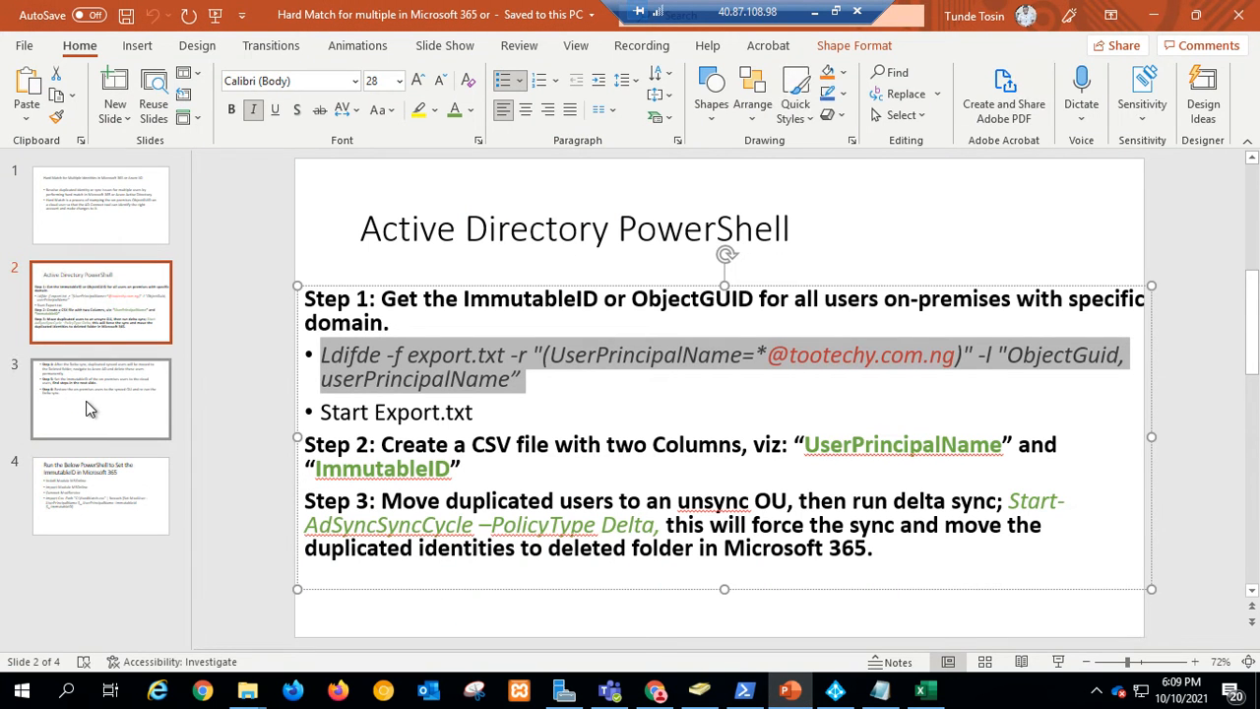
{"action": "left_click", "coordinate": [99, 494]}
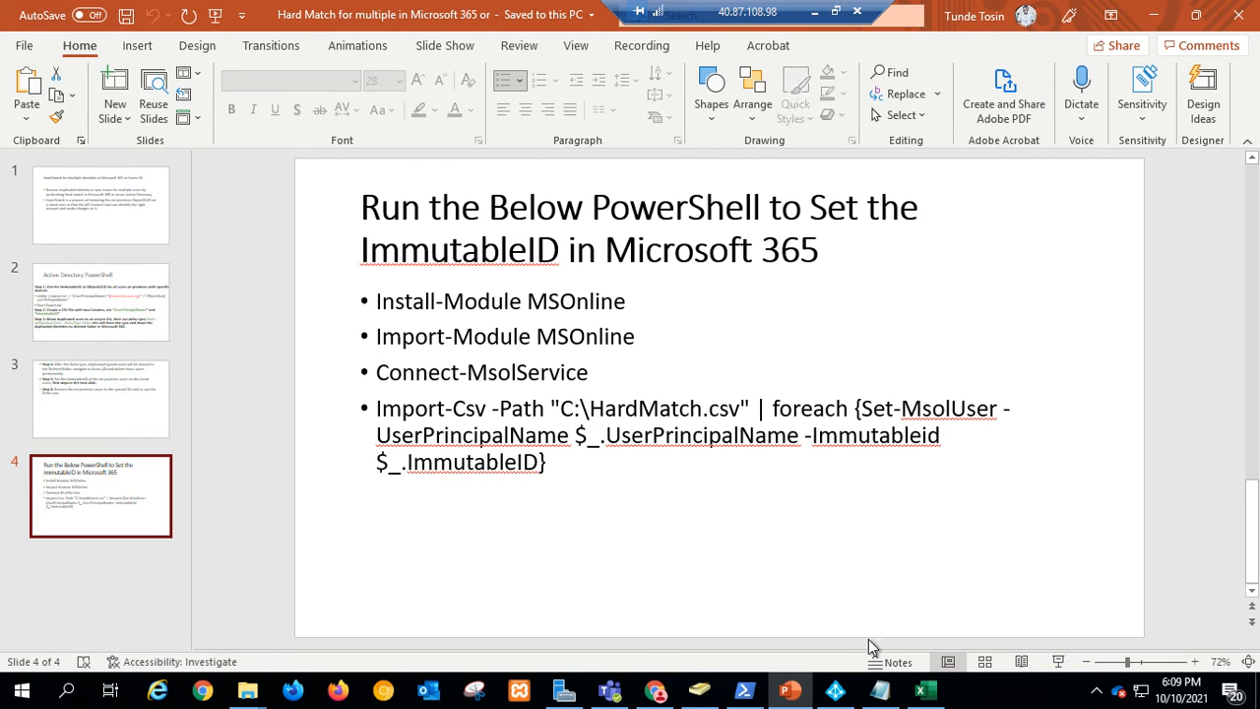
{"action": "left_click", "coordinate": [1157, 14]}
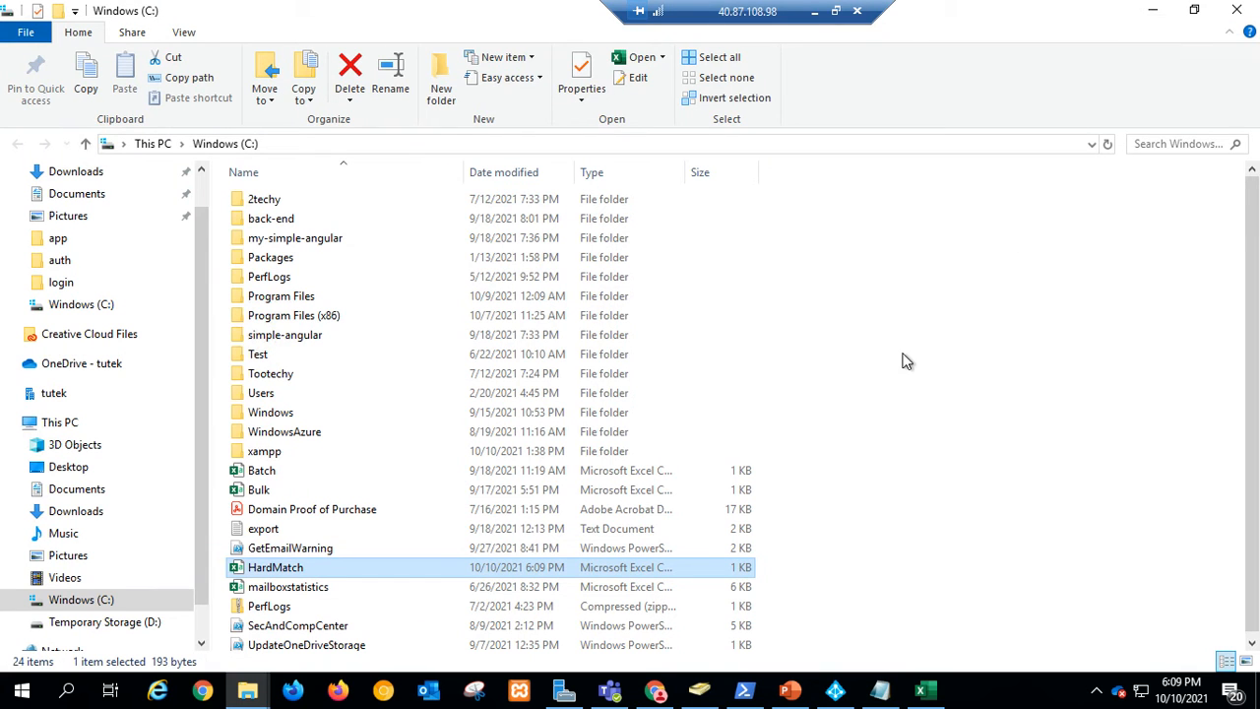
- Move Hardmatch Test1, Test2 and Test3 from Users to the LostAndFound container in Active Directory Users and Computers
{"action": "left_click", "coordinate": [715, 693]}
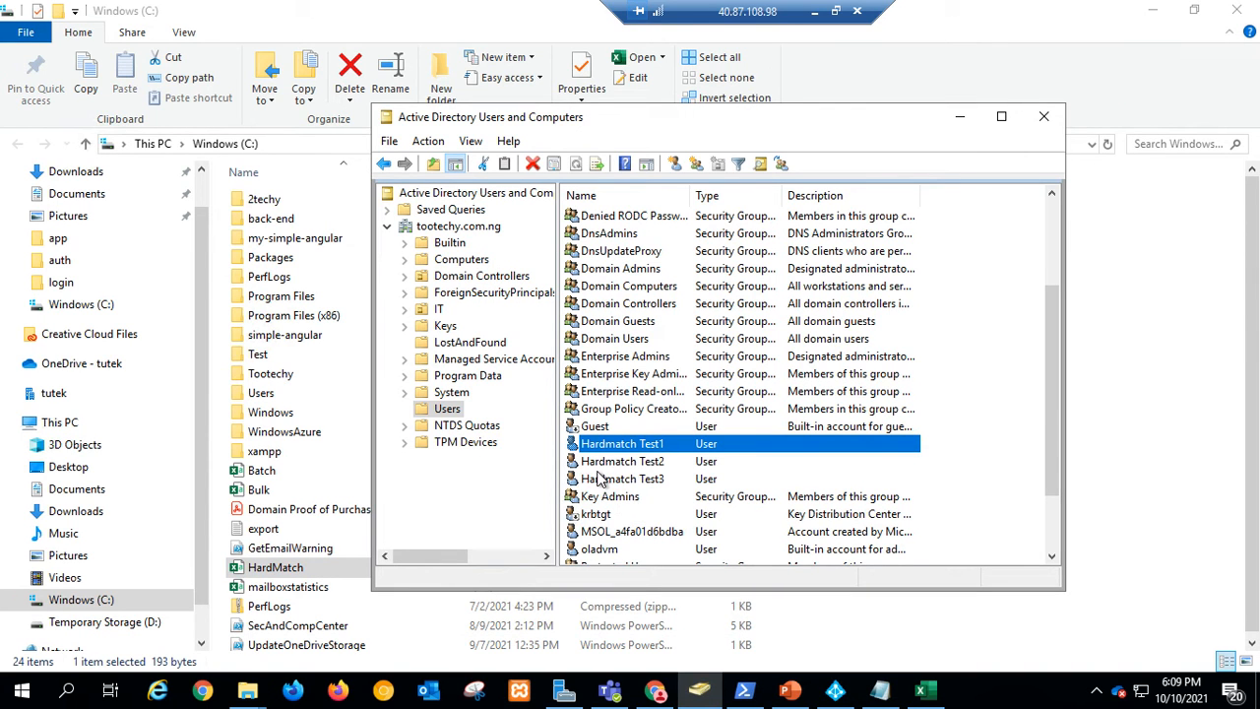
{"action": "left_click", "coordinate": [600, 478], "text": "ctrl"}
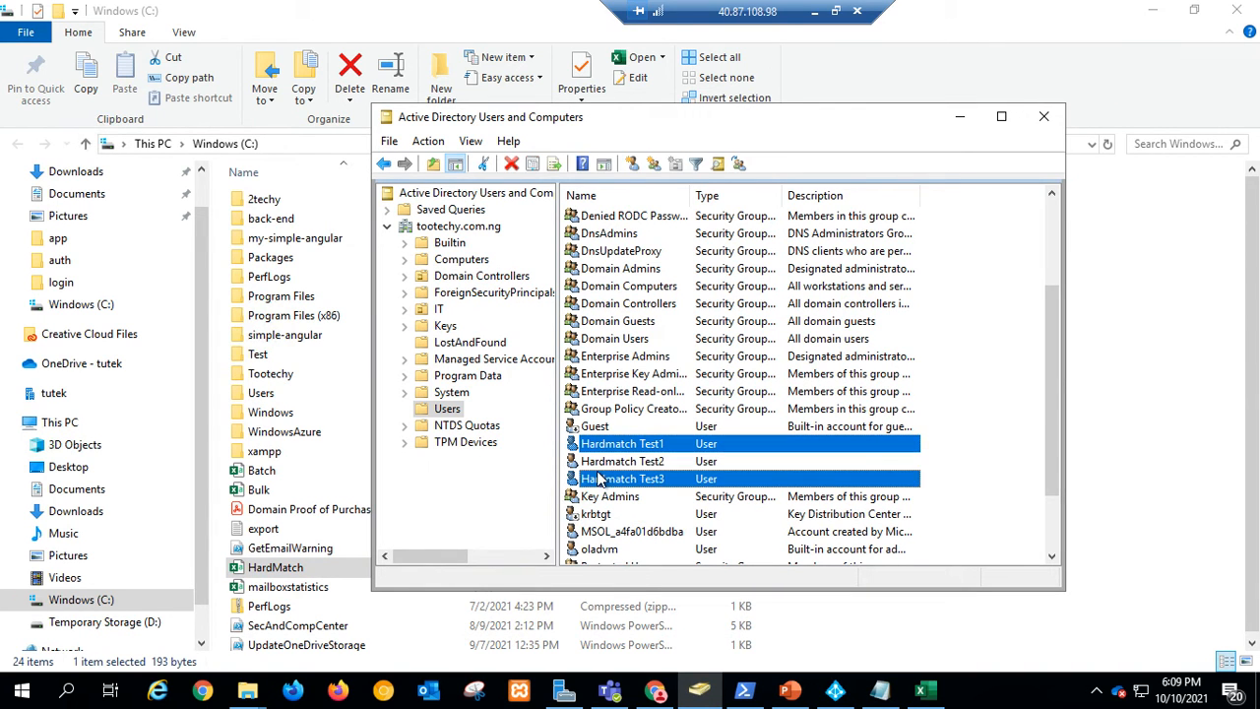
{"action": "left_click", "coordinate": [600, 462], "text": "ctrl"}
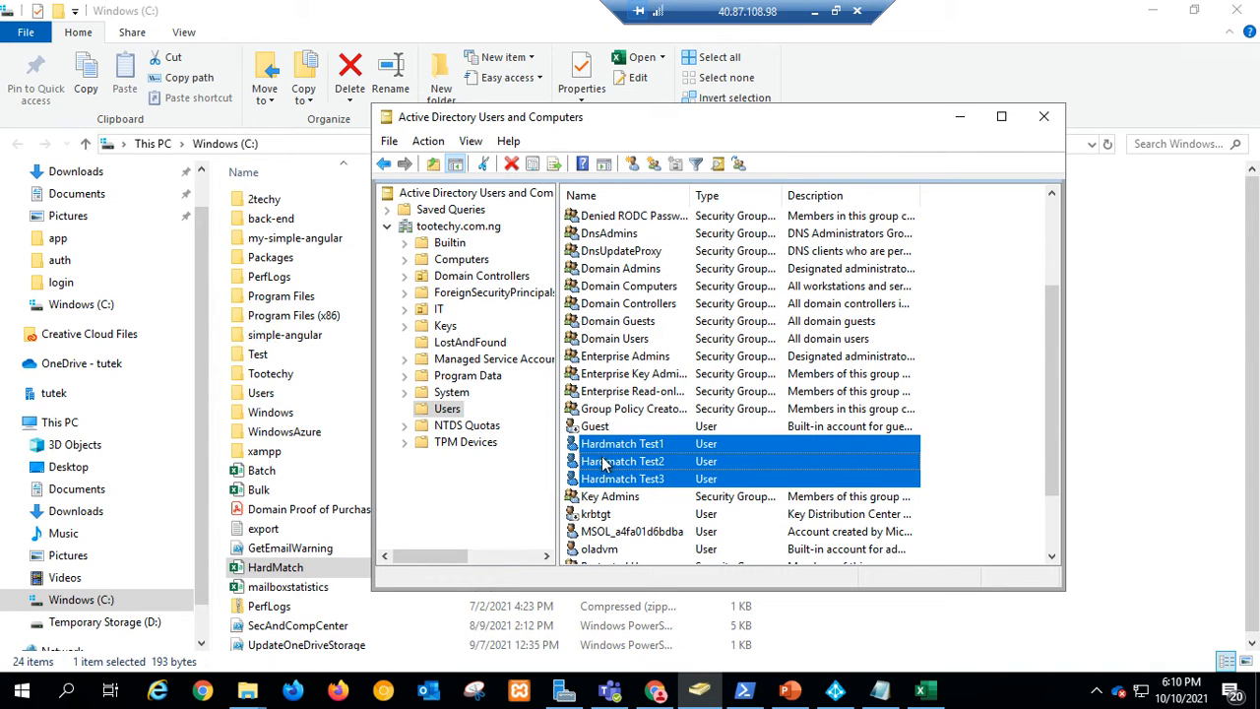
{"action": "right_click", "coordinate": [618, 460]}
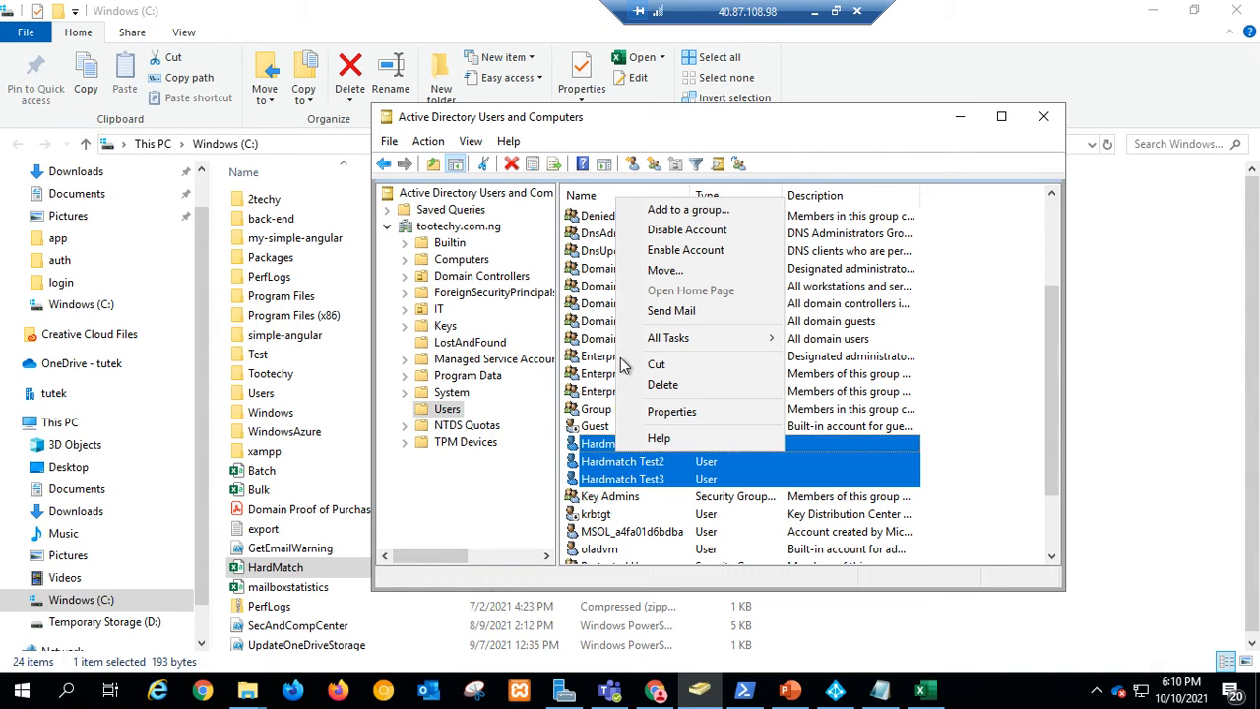
{"action": "left_click", "coordinate": [685, 363]}
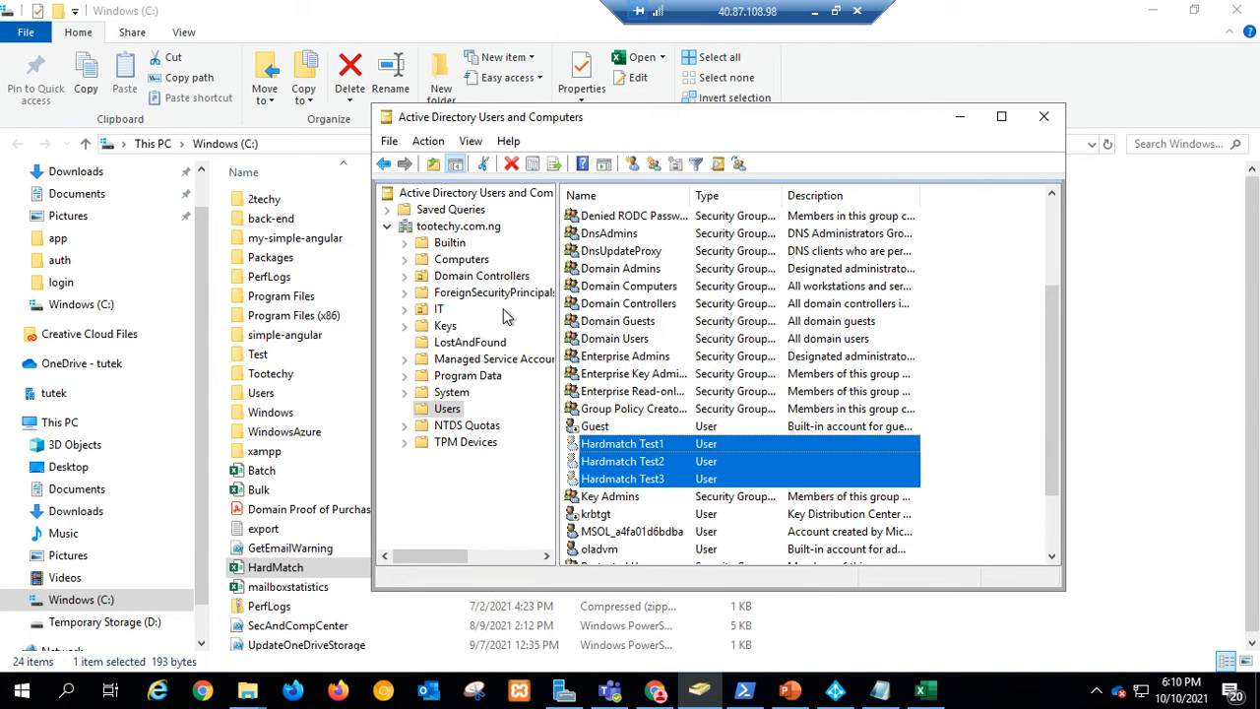
{"action": "left_click", "coordinate": [464, 344]}
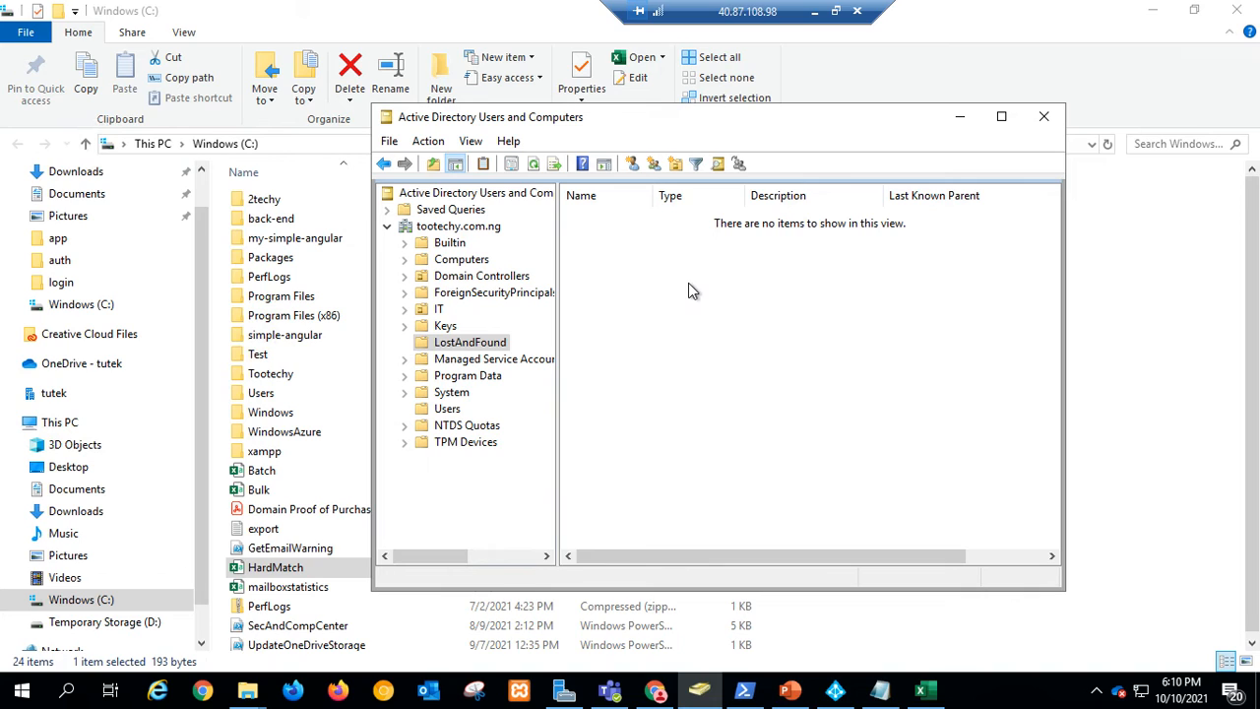
{"action": "key", "text": "ctrl+v"}
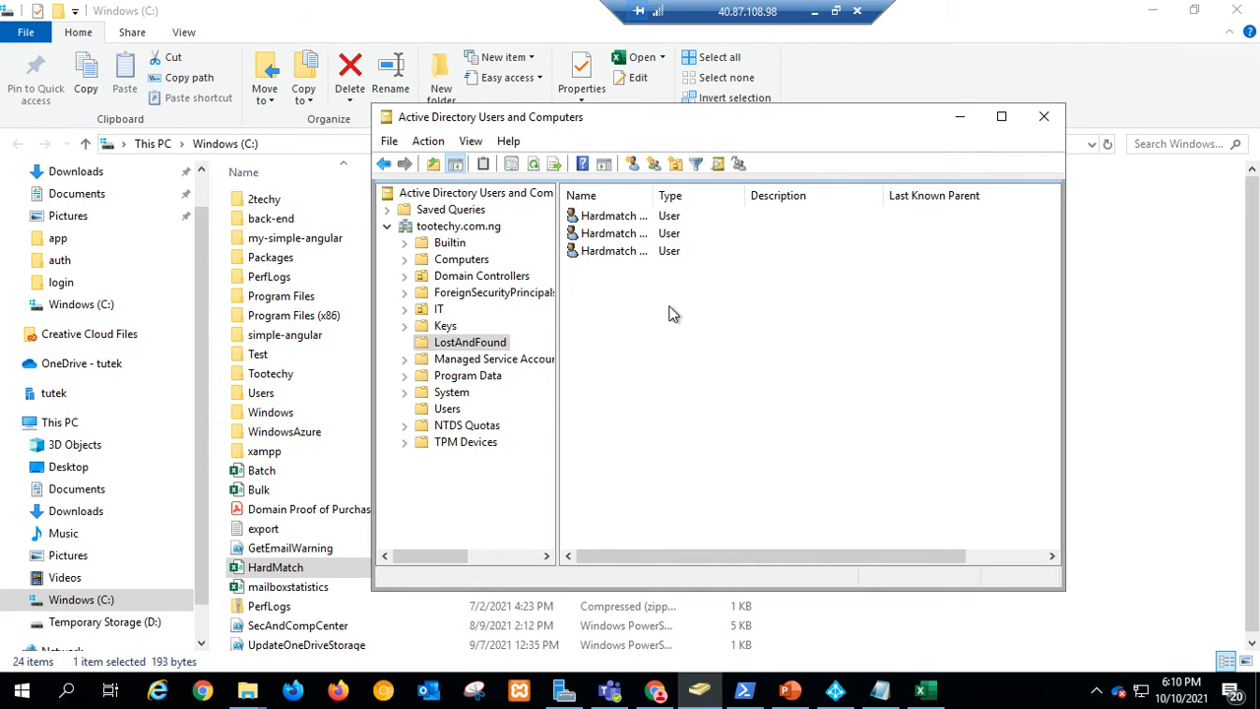
- Run Start-AdSyncSyncCycle -Policytype Delta in PowerShell and check the latest tutek.onmicrosoft.com export in Synchronization Service Manager
{"action": "left_click", "coordinate": [746, 694]}
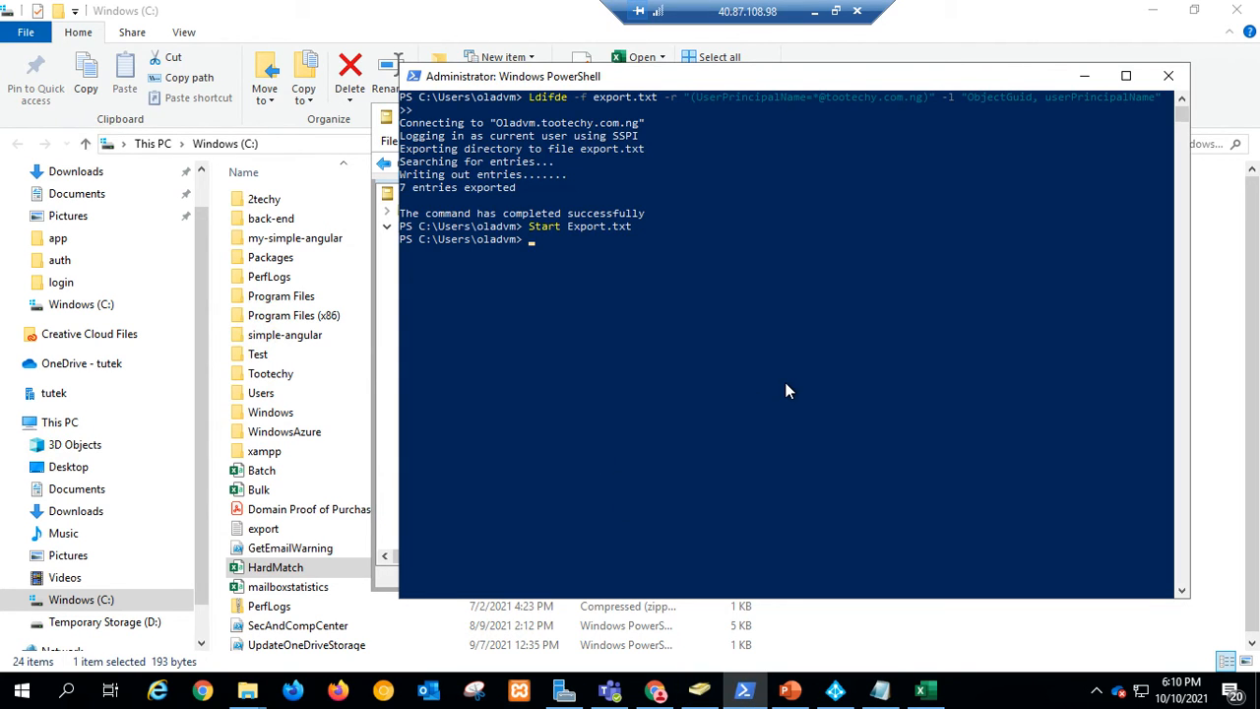
{"action": "key", "text": "Up"}
{"action": "key", "text": "Up"}
{"action": "key", "text": "Up"}
{"action": "key", "text": "Up"}
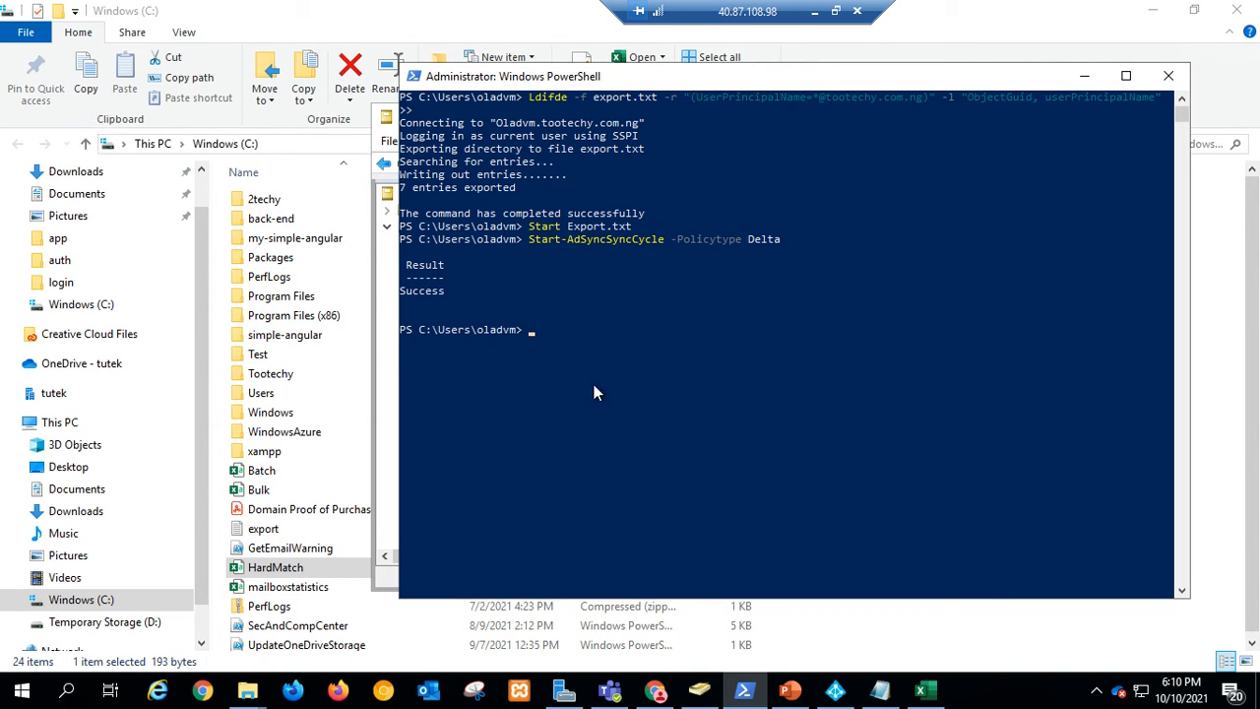
{"action": "left_click", "coordinate": [837, 693]}
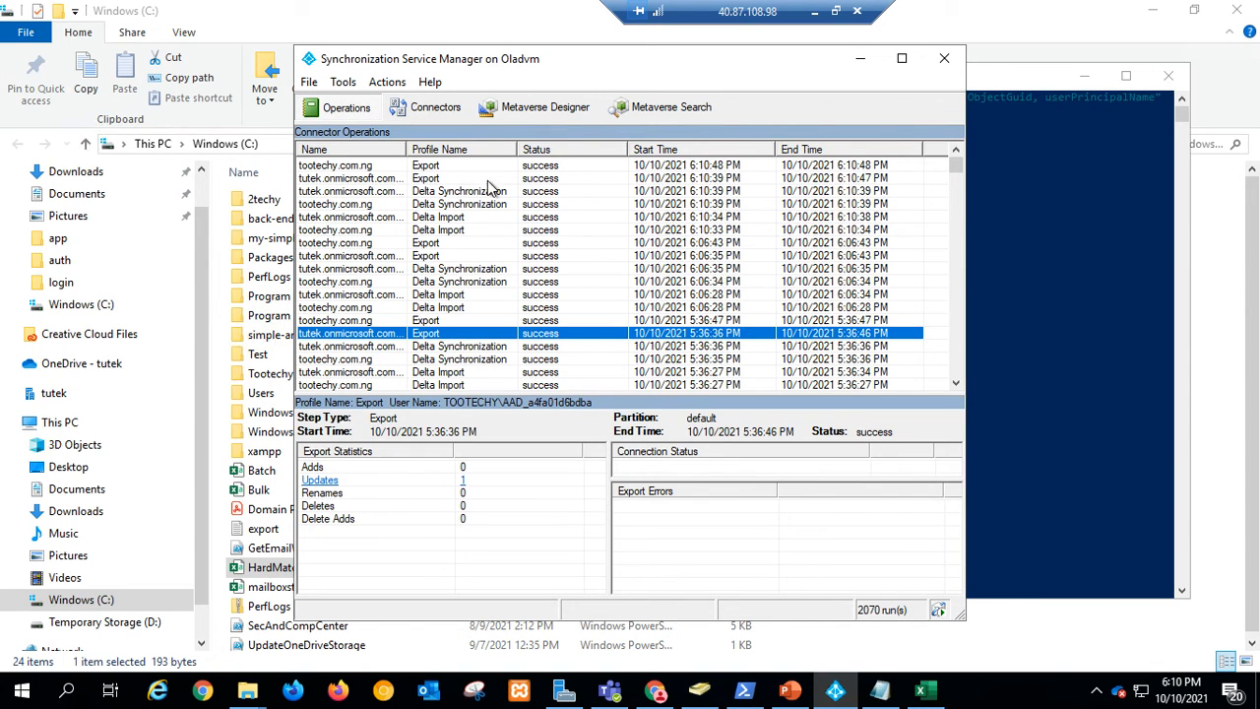
{"action": "left_click", "coordinate": [361, 178]}
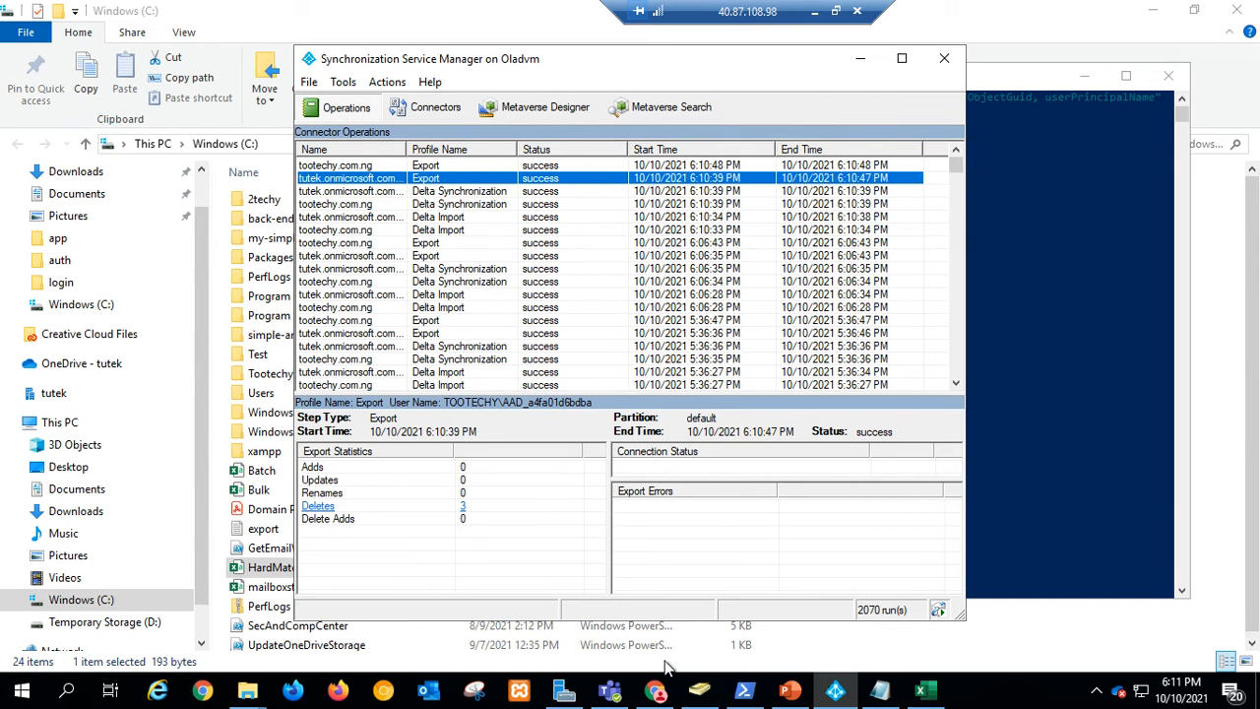
- Reload Active users in the Microsoft 365 admin center, search for "hardmatch" and check the accounts' sync status
{"action": "left_click", "coordinate": [657, 691]}
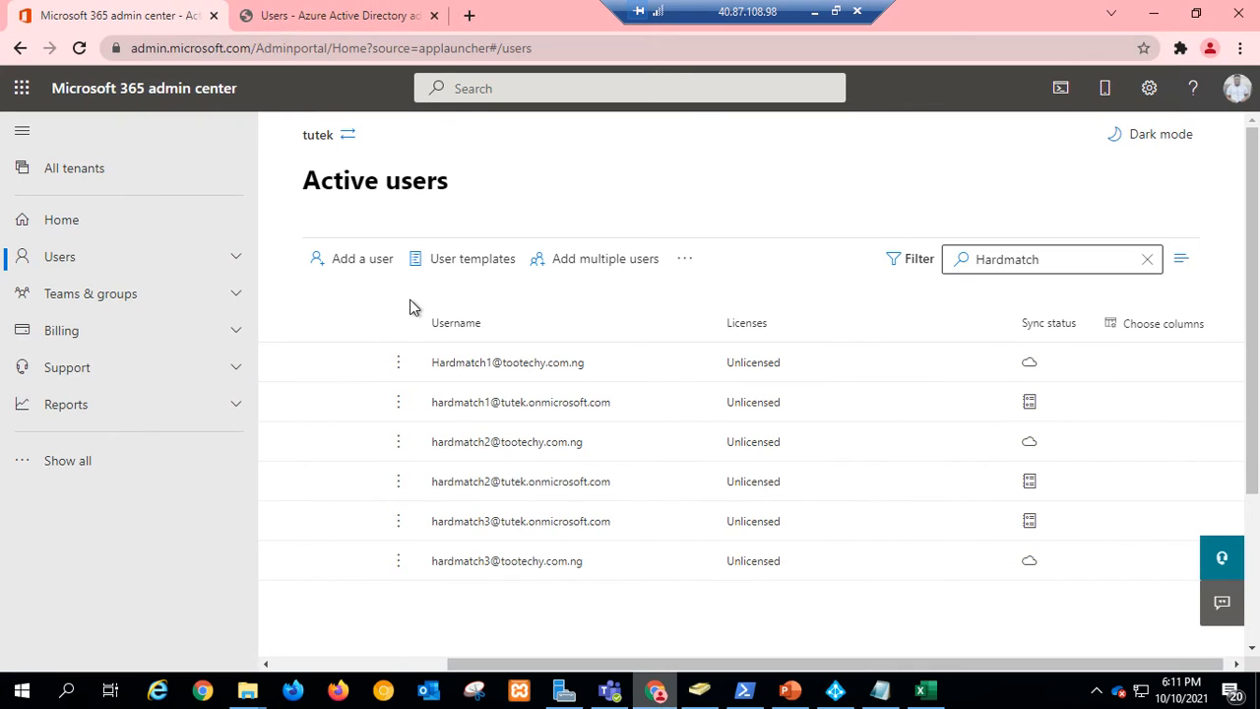
{"action": "left_click", "coordinate": [80, 51]}
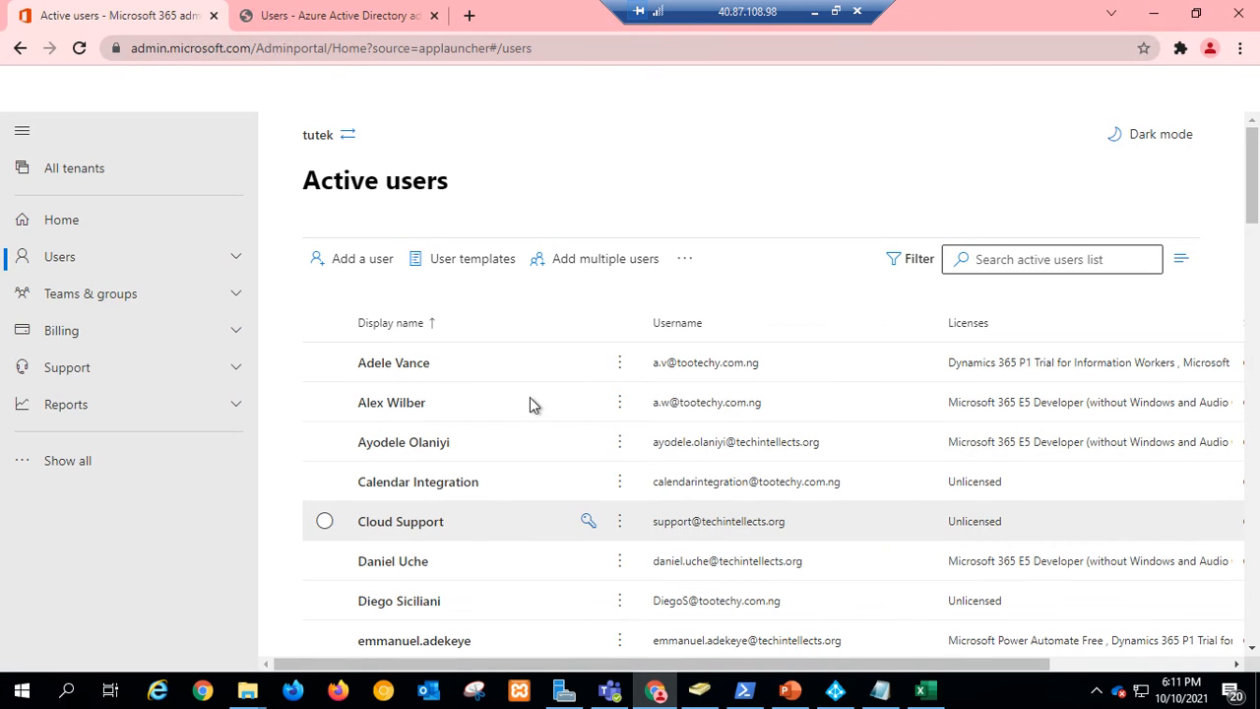
{"action": "left_click", "coordinate": [994, 258]}
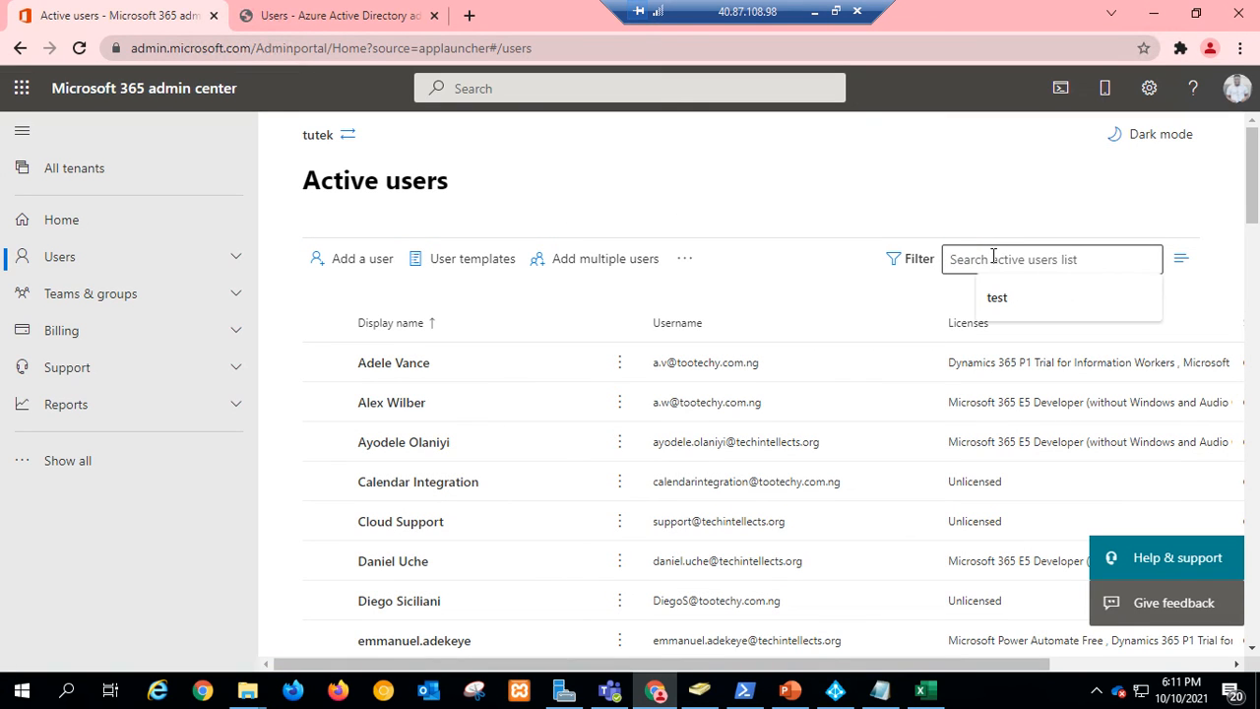
{"action": "type", "text": "har"}
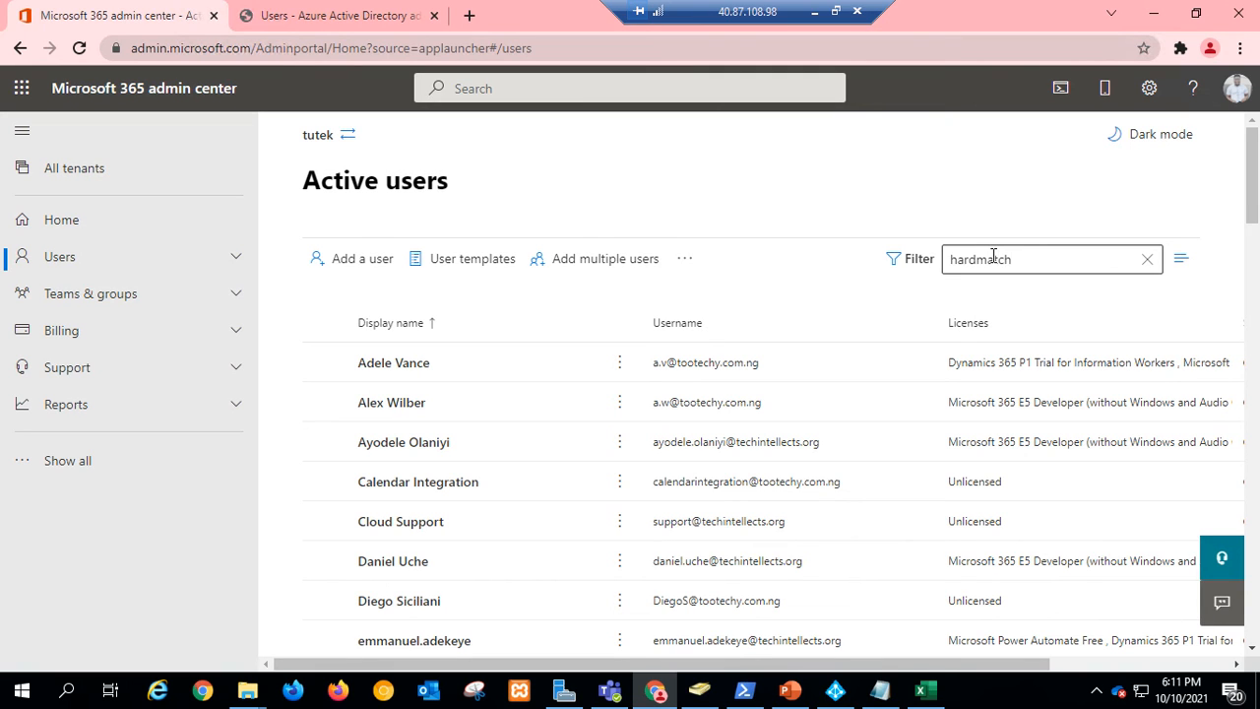
{"action": "type", "text": "dmatch"}
{"action": "key", "text": "Return"}
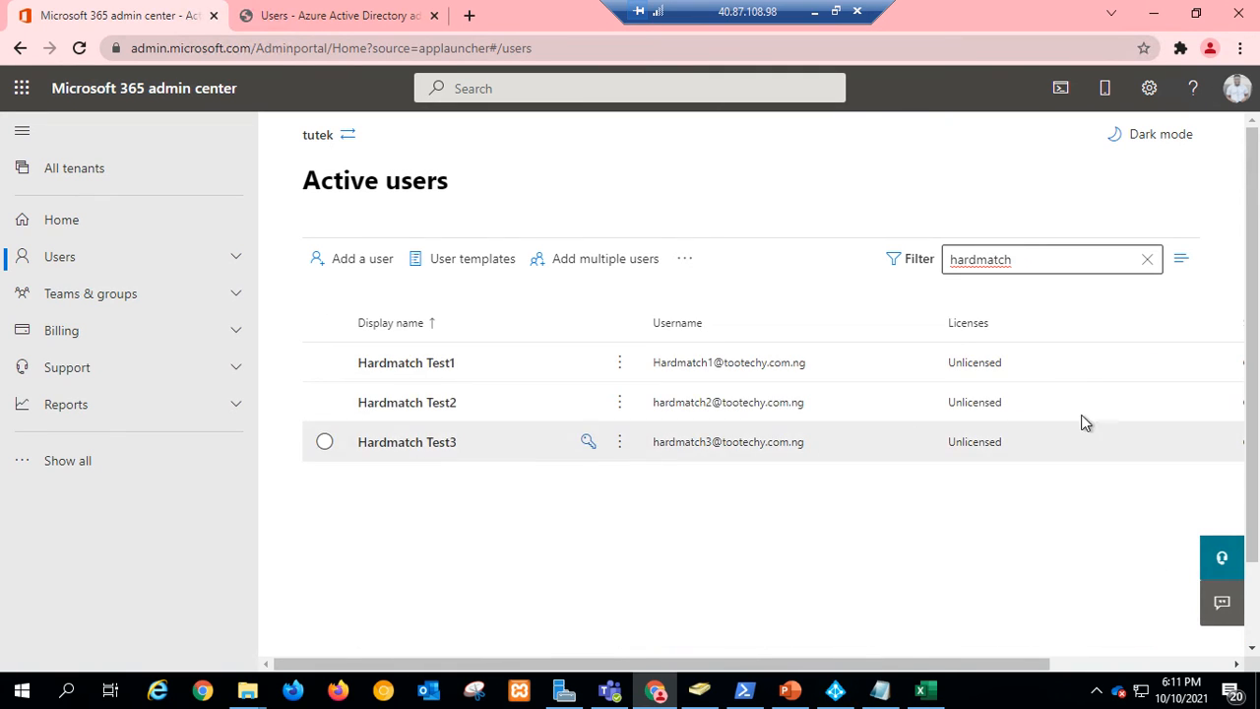
{"action": "left_click_drag", "start_coordinate": [852, 664], "coordinate": [968, 707]}
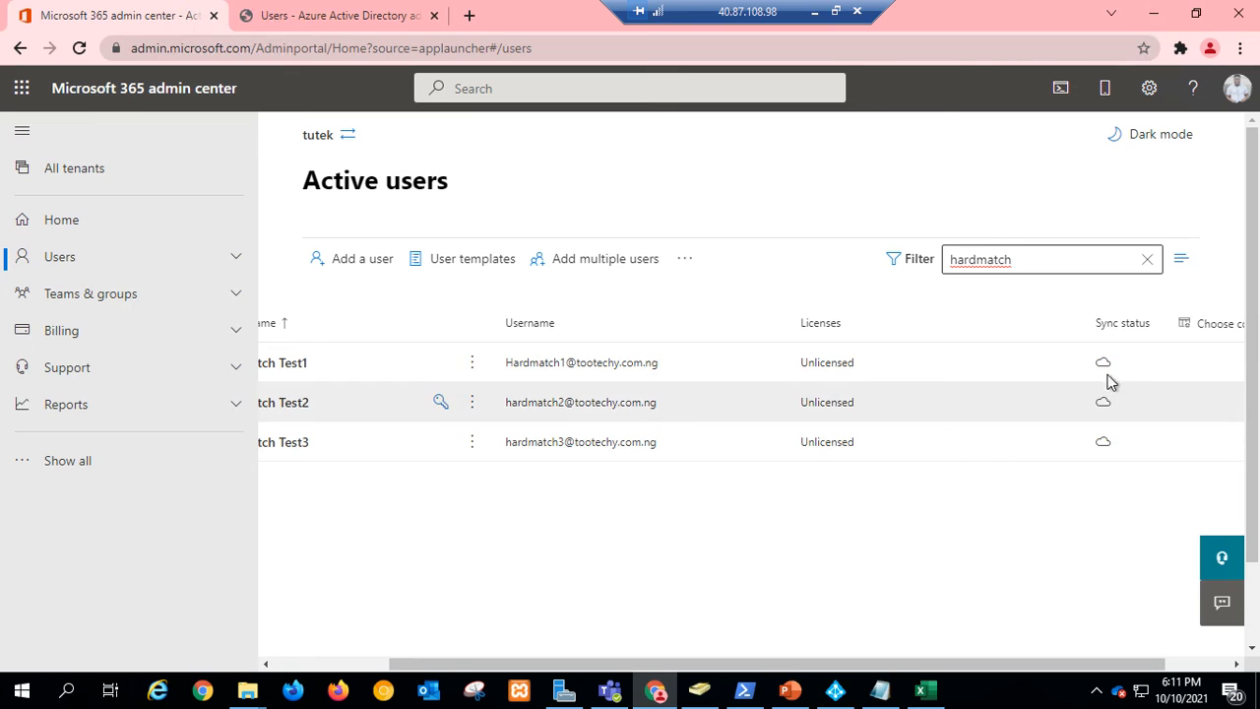
{"action": "left_click", "coordinate": [300, 666]}
- Permanently delete Hardmatch Test1, Test2 and Test3 from the deleted users in the Azure Active Directory admin center
{"action": "left_click", "coordinate": [308, 20]}
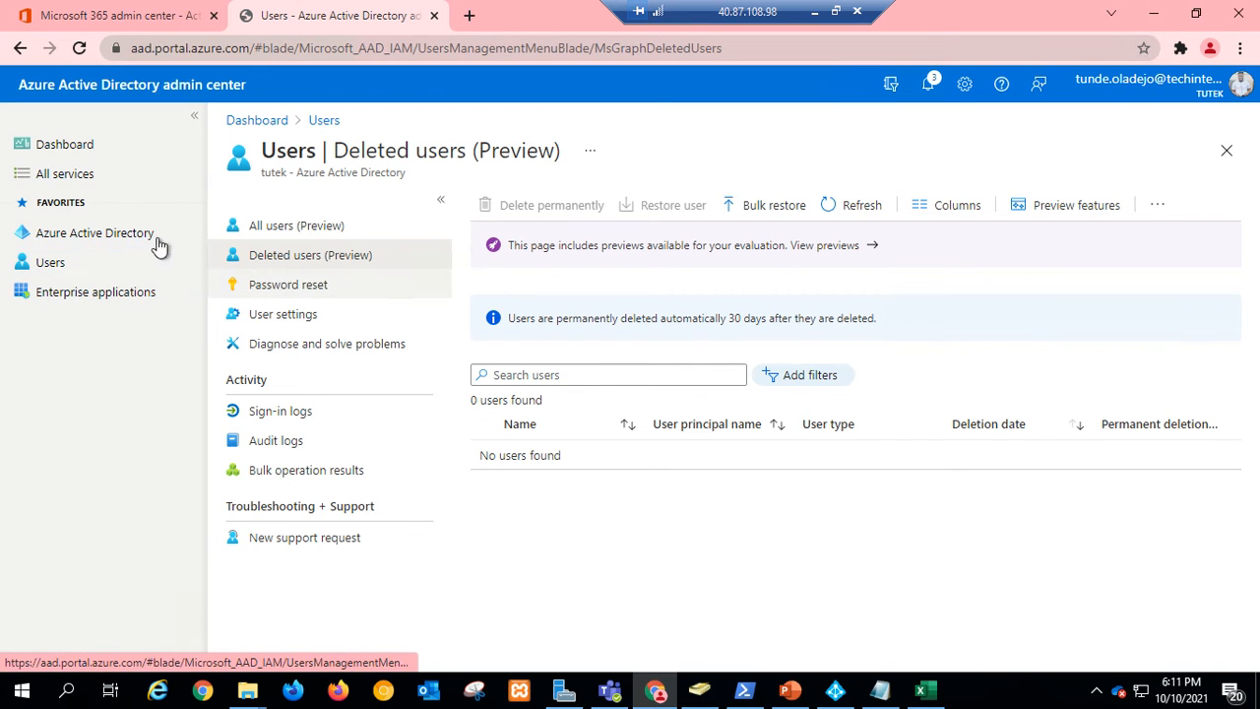
{"action": "left_click", "coordinate": [91, 266]}
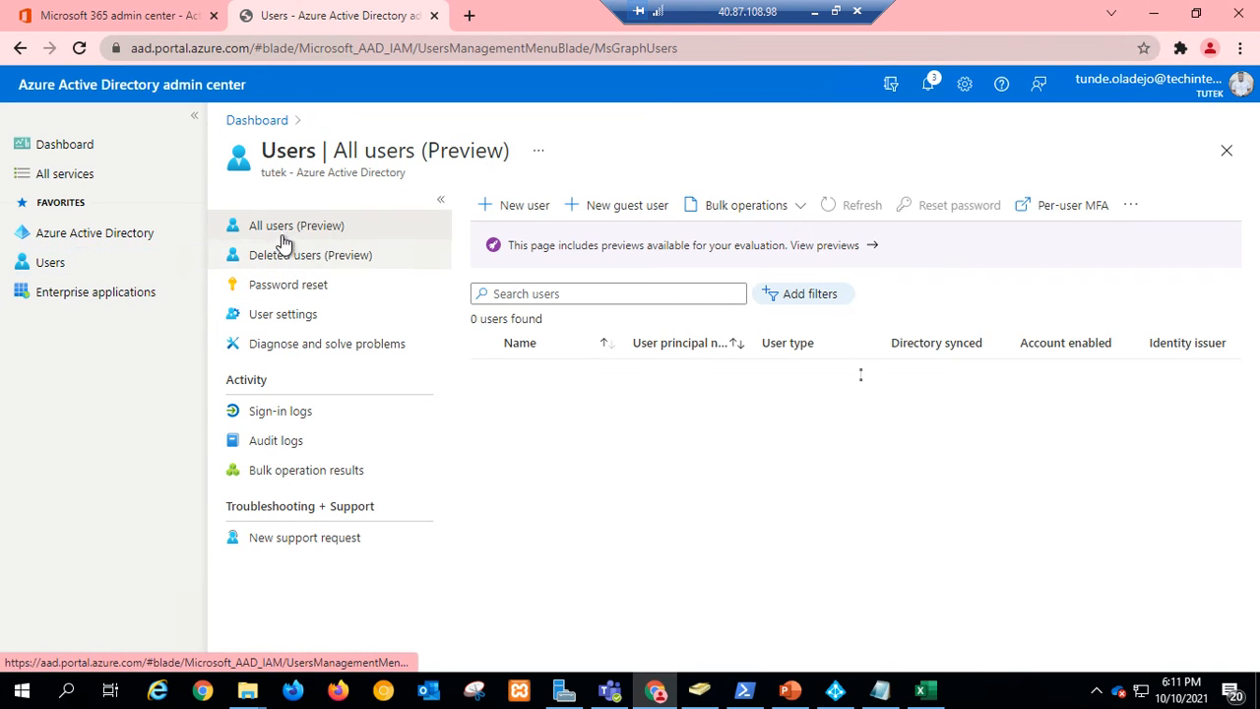
{"action": "left_click", "coordinate": [352, 256]}
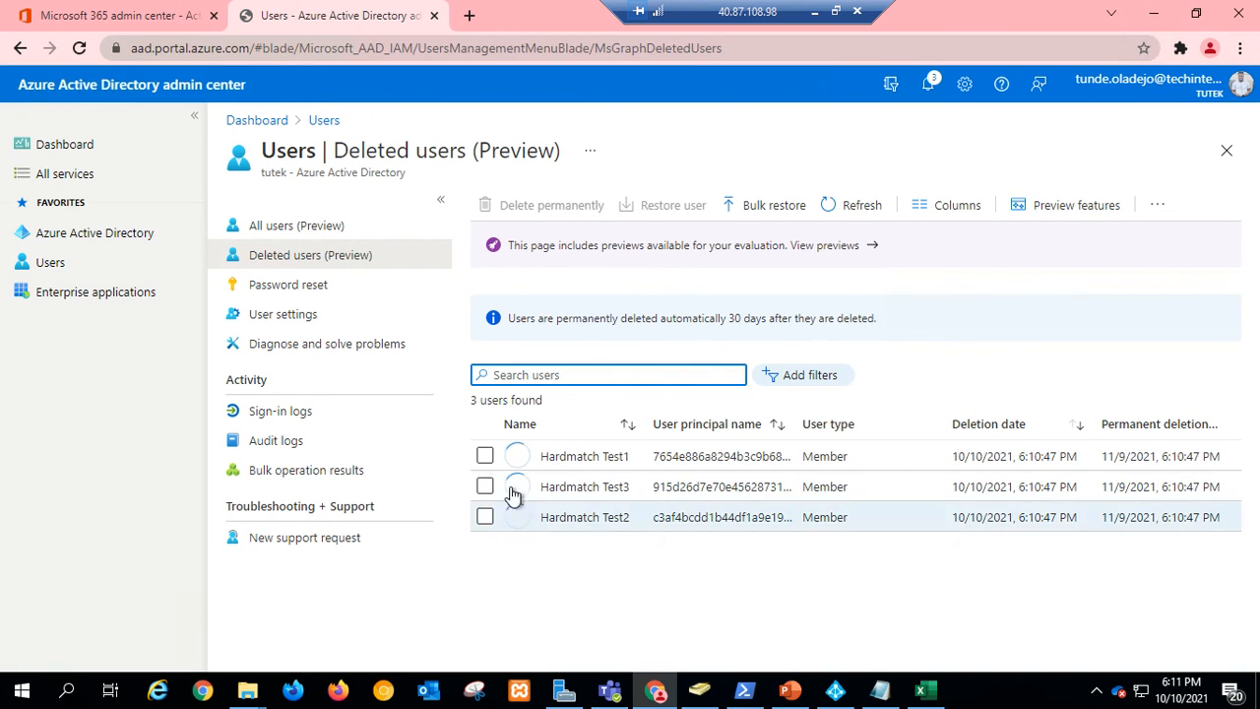
{"action": "left_click", "coordinate": [485, 460]}
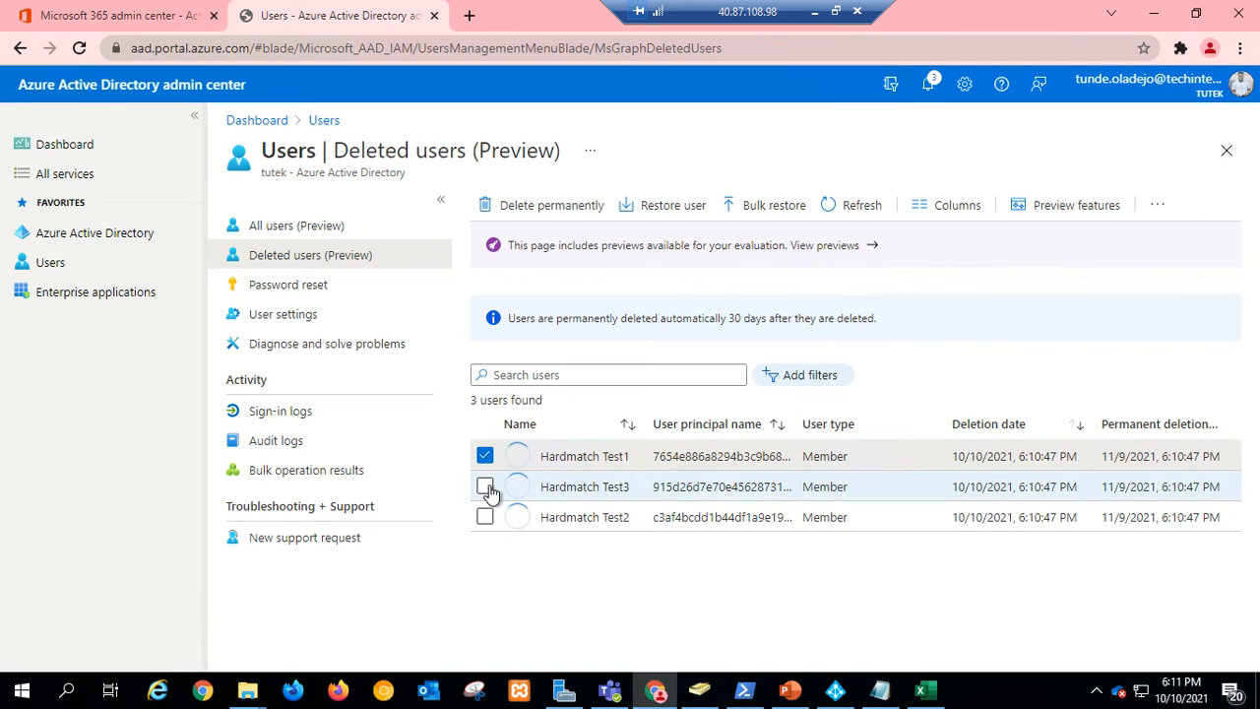
{"action": "left_click", "coordinate": [485, 490]}
{"action": "left_click", "coordinate": [487, 519]}
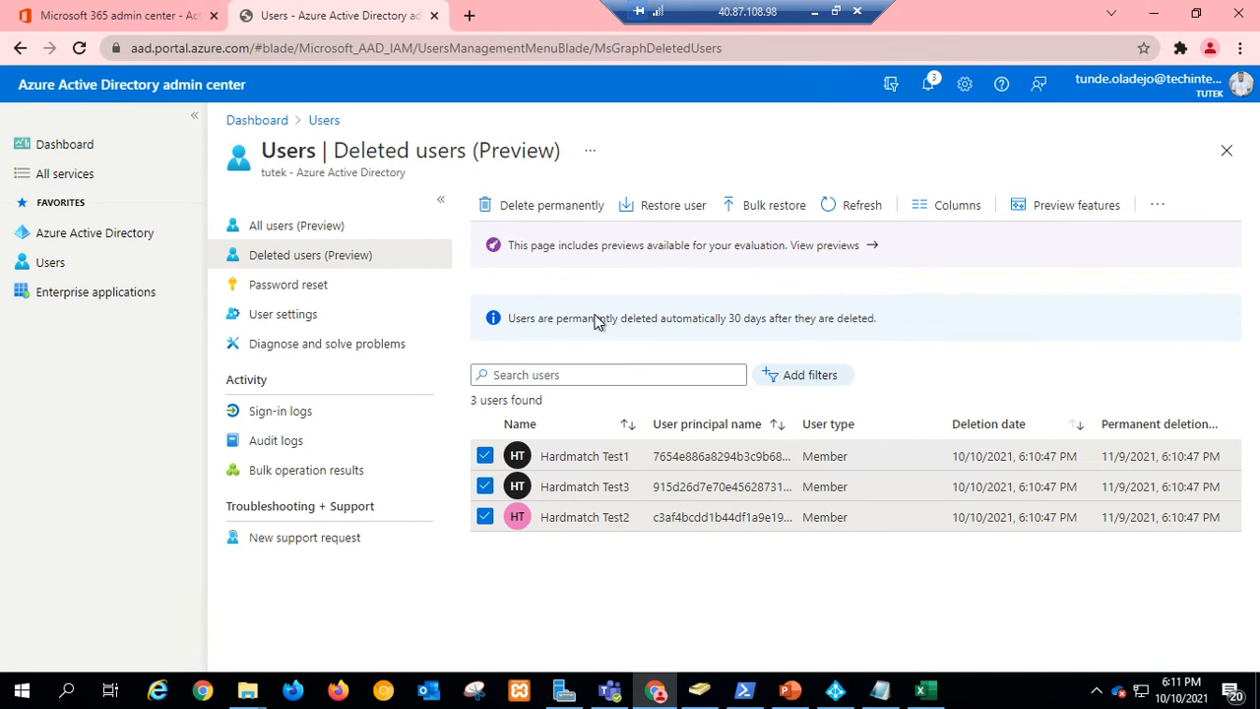
{"action": "left_click", "coordinate": [533, 207]}
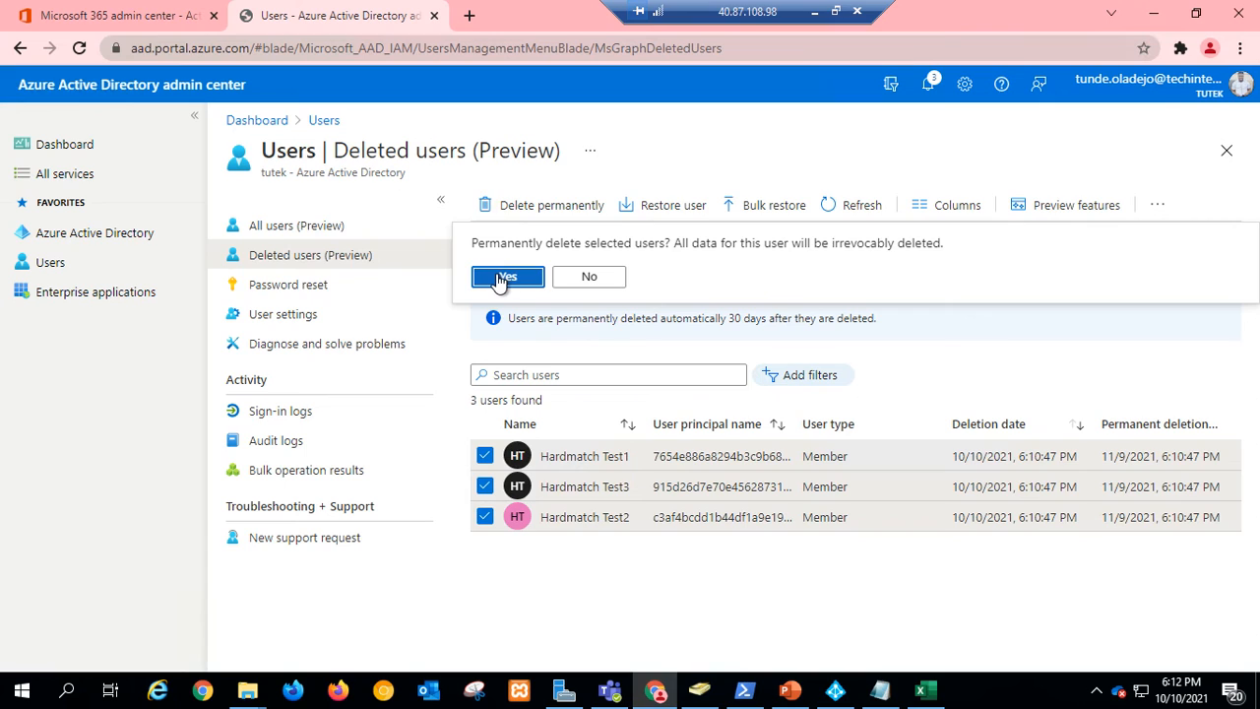
{"action": "left_click", "coordinate": [502, 277]}
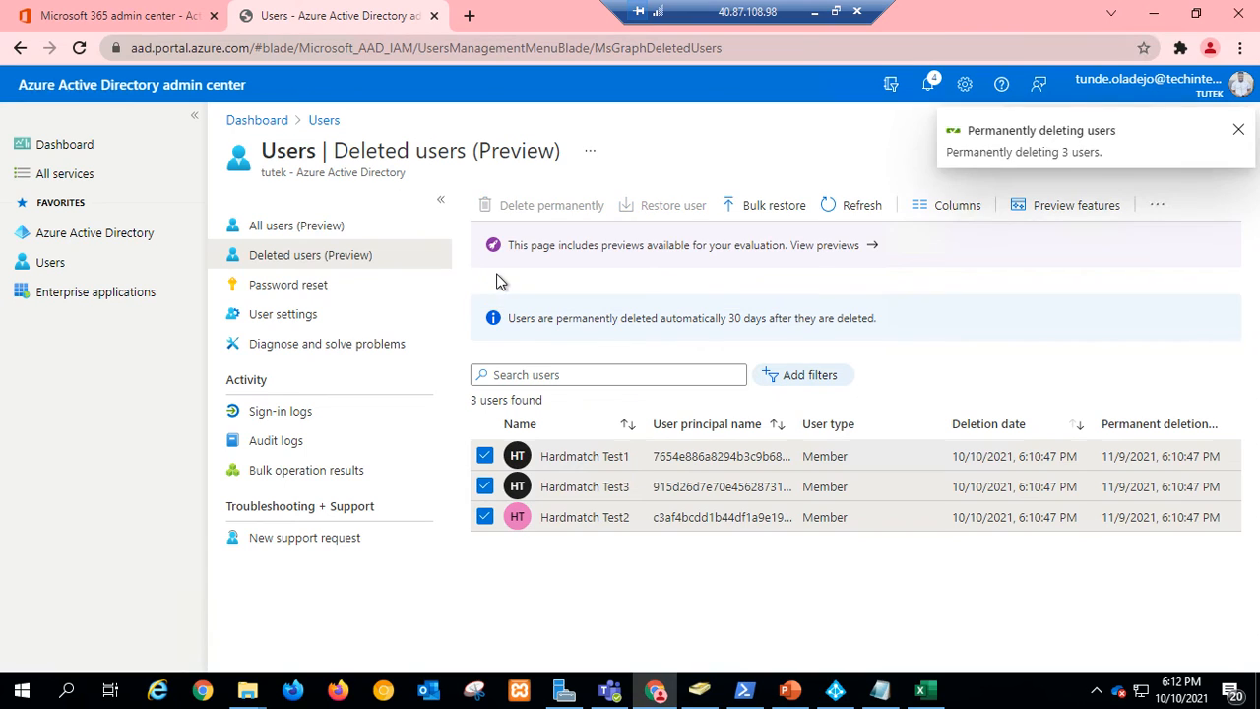
{"action": "left_click", "coordinate": [1238, 135]}
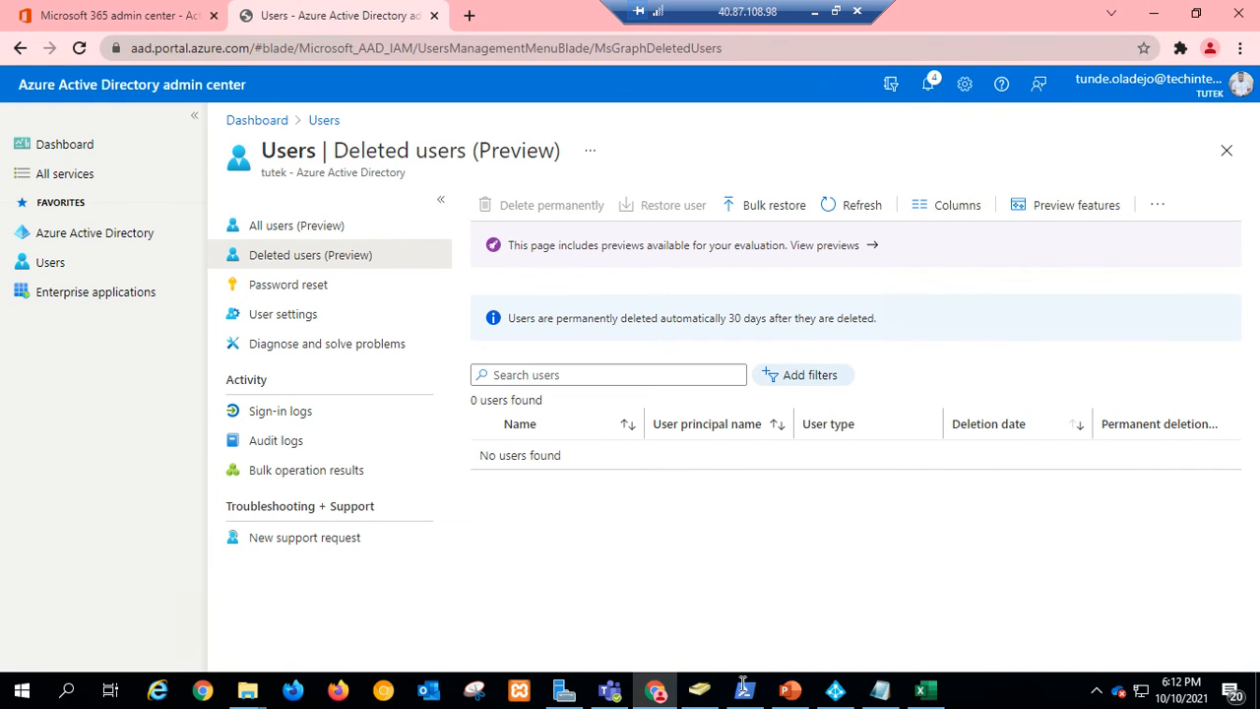